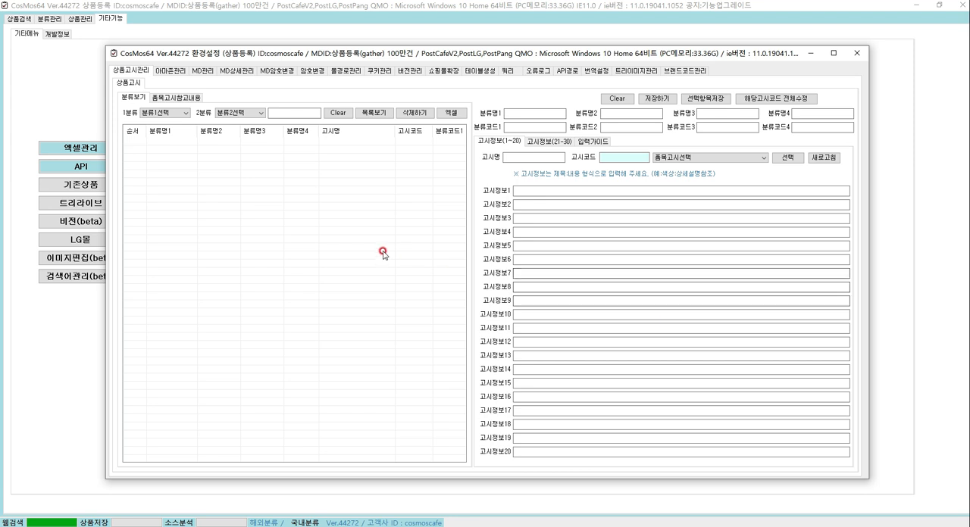
# Load the category list and widen its 분류명1 column
pyautogui.click(375, 114)
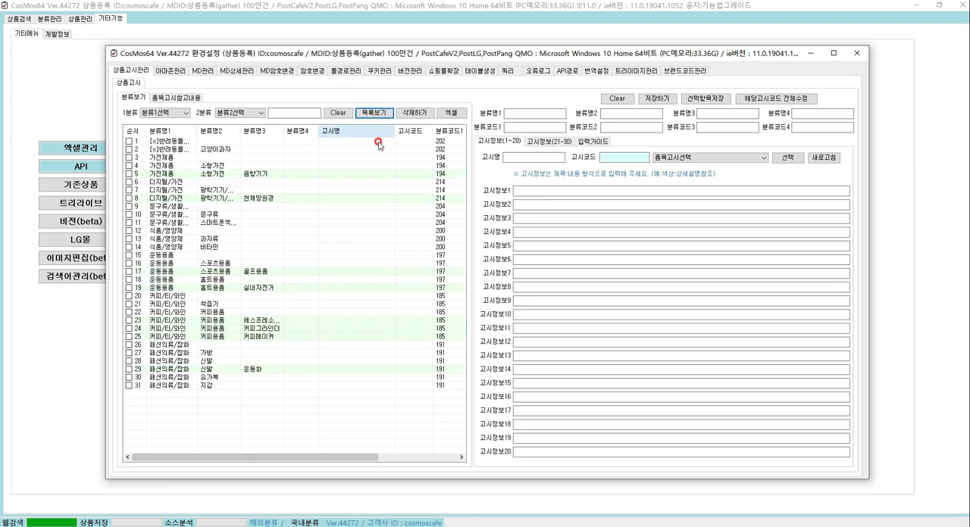
pyautogui.moveTo(195, 129); pyautogui.dragTo(205, 129)
pyautogui.click(276, 175)
pyautogui.click(234, 165)
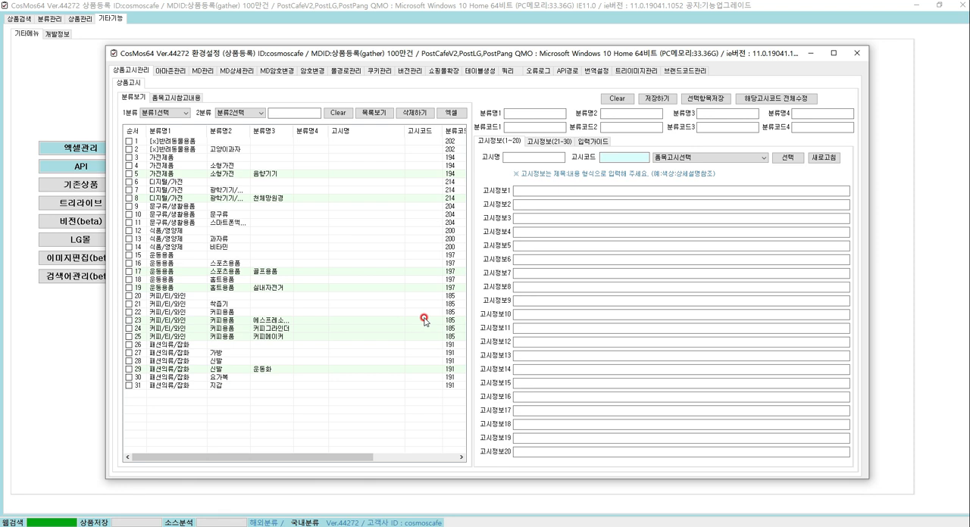
# Examine the 품목고시참고내용 reference document, especially the required notice items for (1) 의류 and (2) 구두 / 신발
pyautogui.click(233, 110)
pyautogui.click(233, 112)
pyautogui.click(176, 97)
pyautogui.click(249, 147)
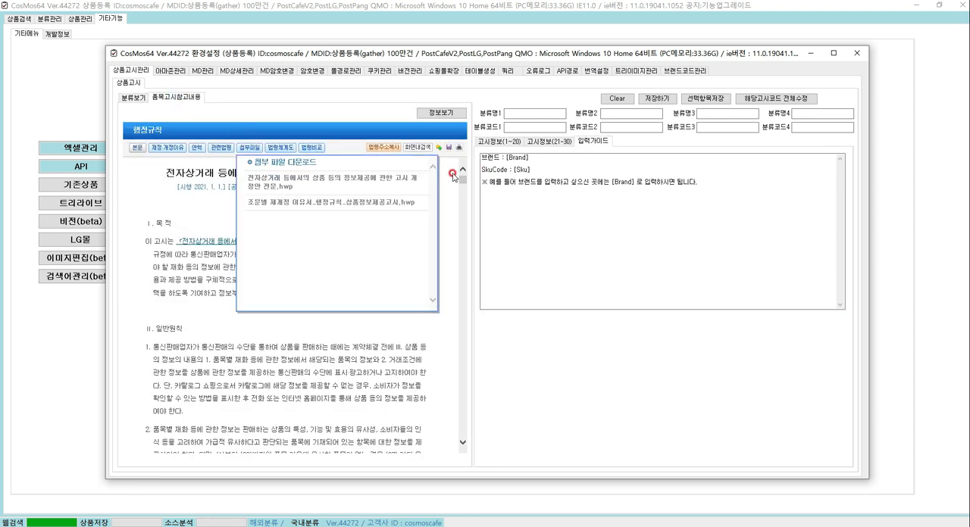
pyautogui.click(134, 98)
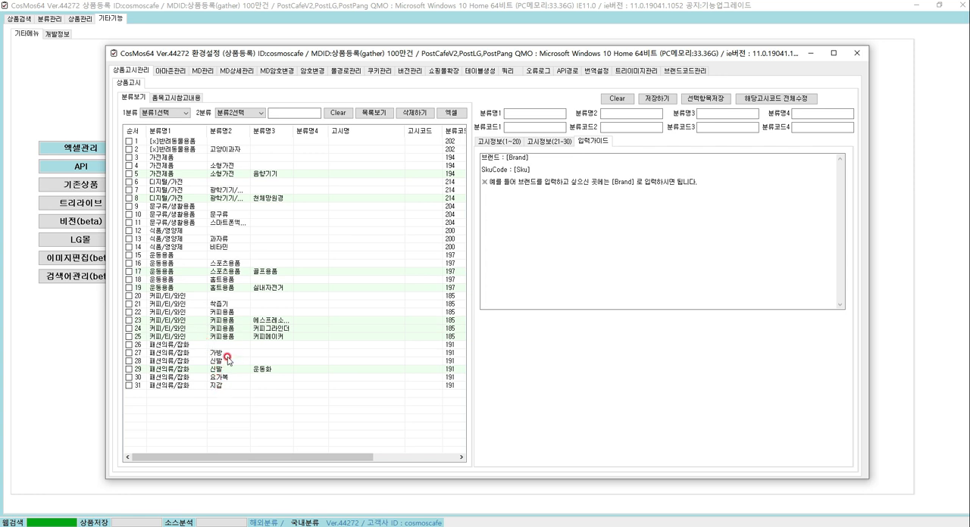
pyautogui.click(174, 97)
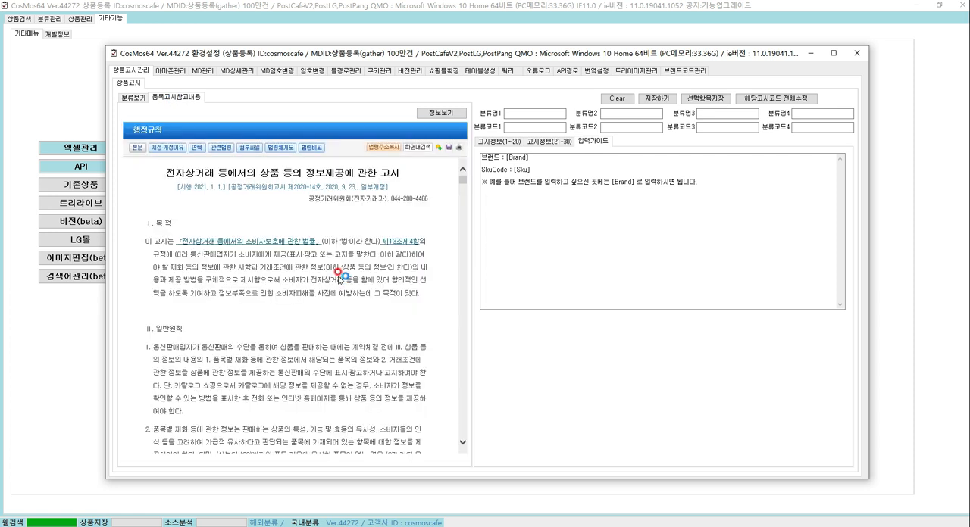
pyautogui.scroll(-10, 397, 250)
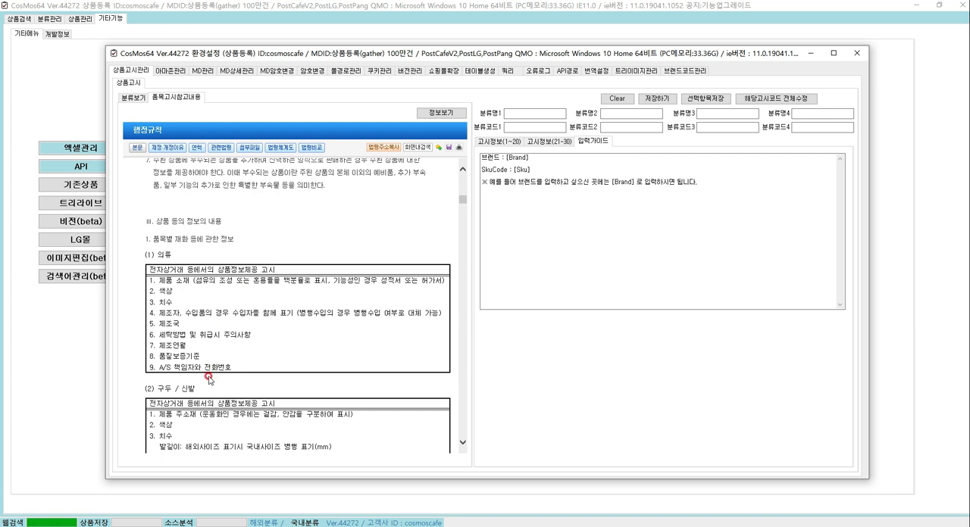
pyautogui.scroll(-3, 202, 390)
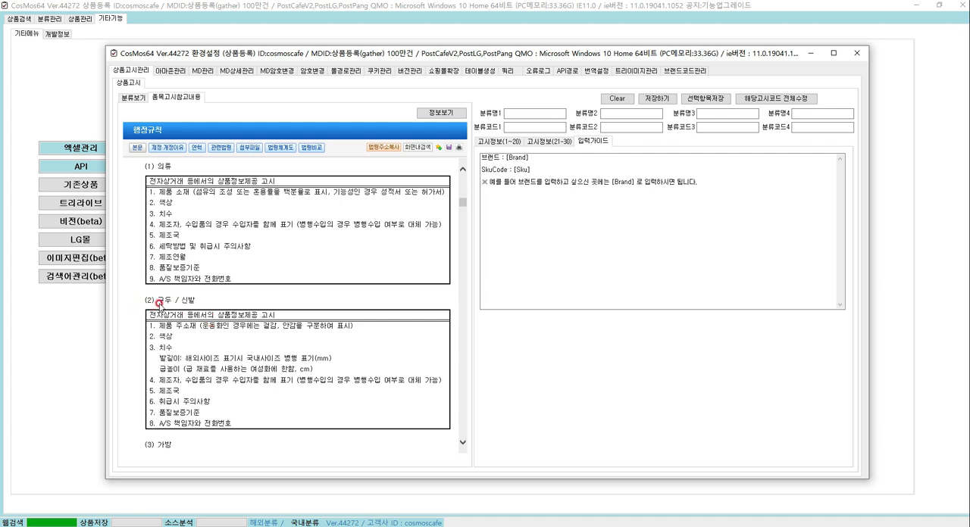
# Return to the category list and load the 패션의류/잡화 > 신발 > 운동화 category for notice entry
pyautogui.click(134, 98)
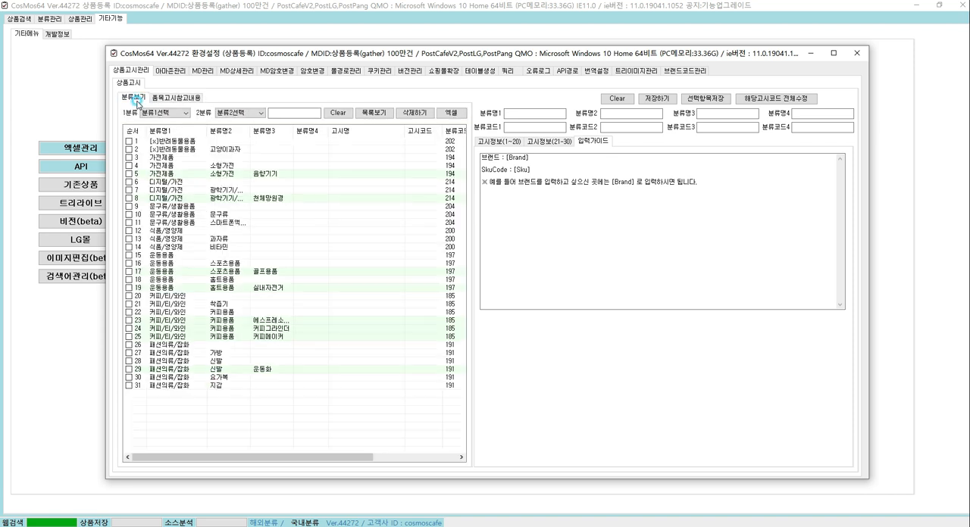
pyautogui.click(224, 370)
pyautogui.click(223, 362)
pyautogui.click(224, 369)
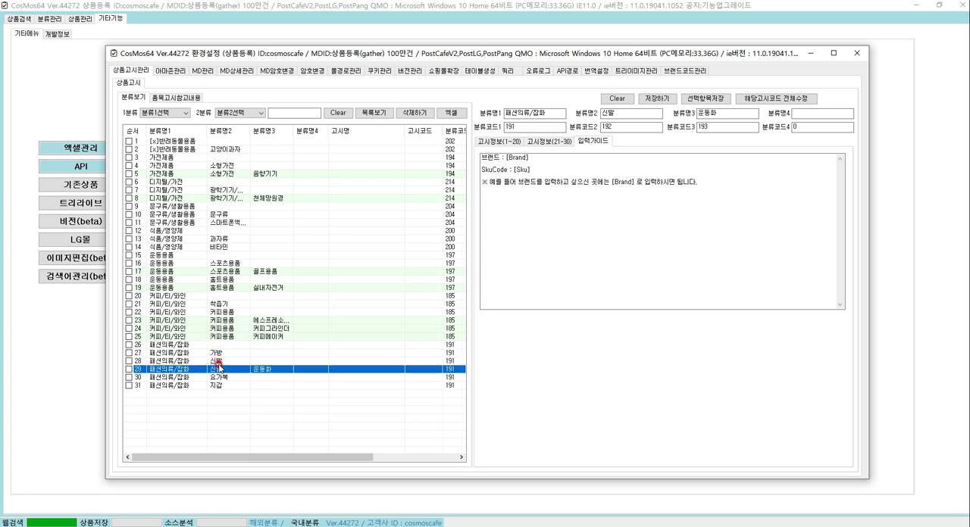
pyautogui.click(129, 370)
# Set 고시코드 to i02 and 고시명 to 신발, and check category rows 28 and 29
pyautogui.click(491, 142)
pyautogui.click(619, 157)
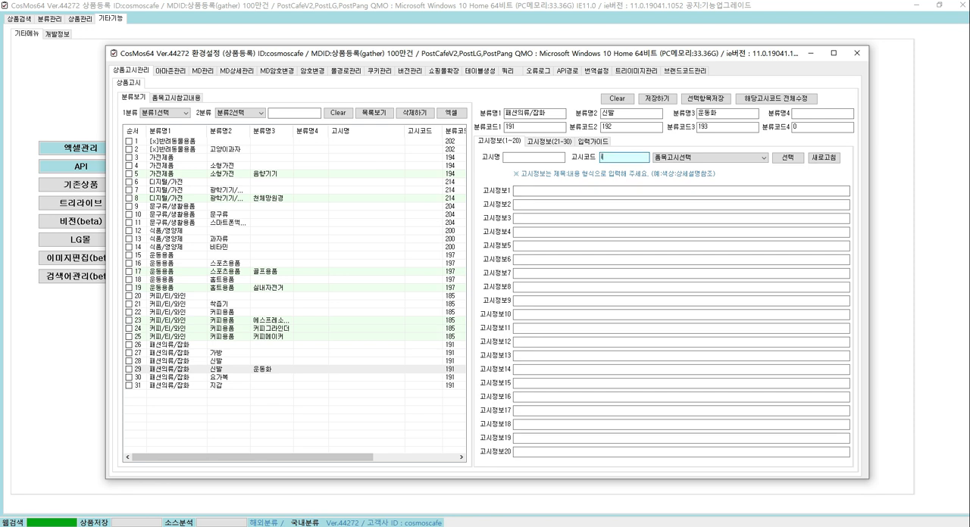
pyautogui.click(506, 158)
pyautogui.click(129, 362)
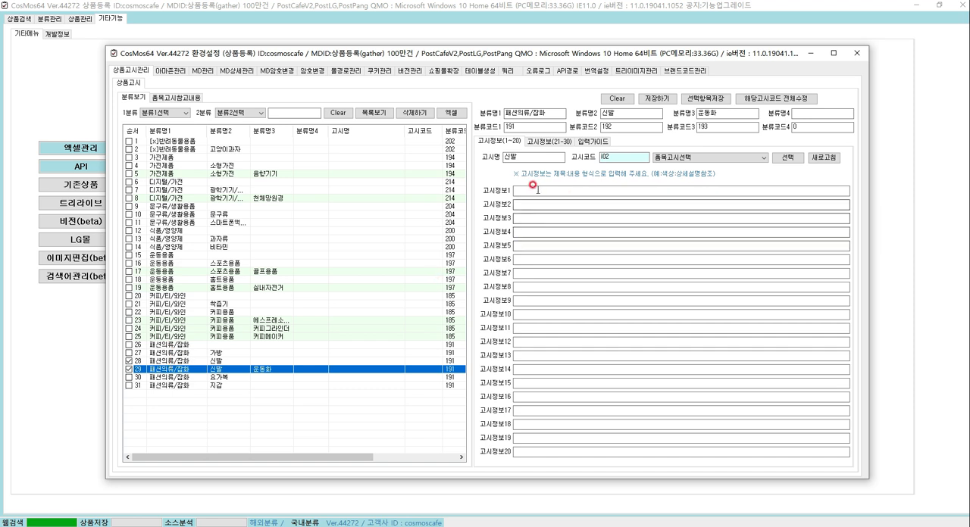
# Enter 제품주소재:상세설명참조 in 고시정보1, following the reference document's 구두 / 신발 item list
pyautogui.click(176, 98)
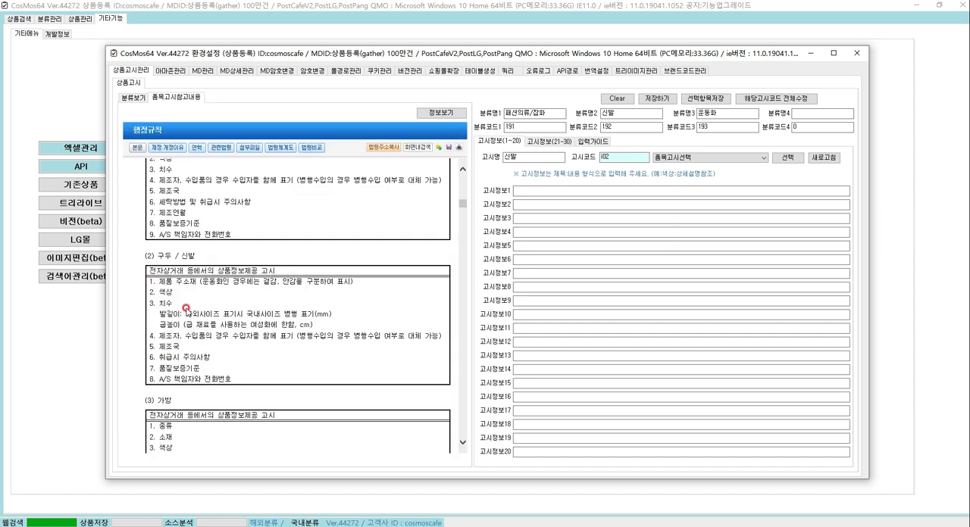
pyautogui.moveTo(198, 282); pyautogui.dragTo(404, 234)
pyautogui.click(524, 190)
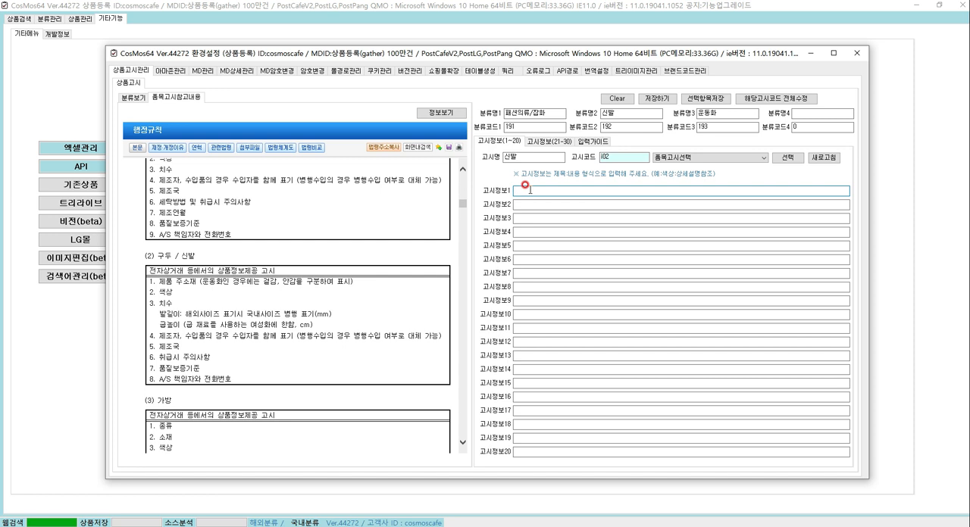
pyautogui.doubleClick(617, 157)
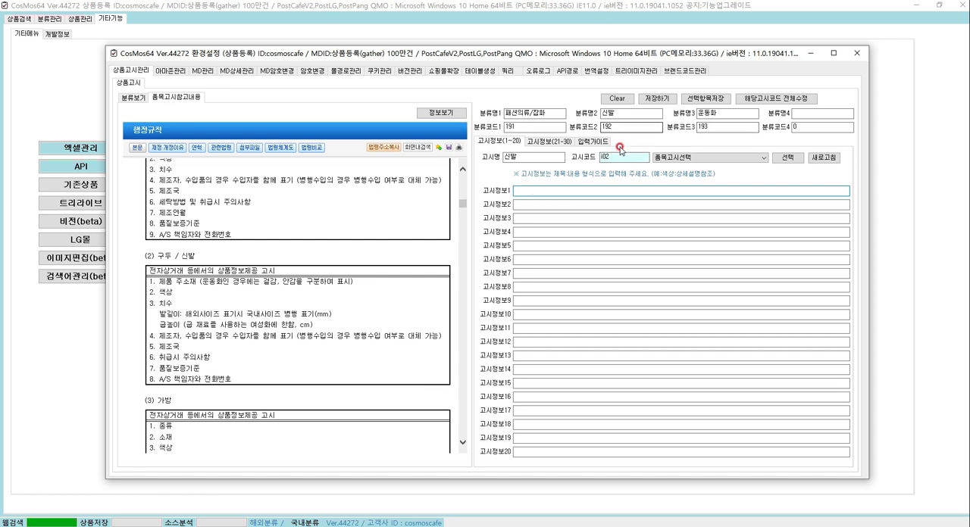
pyautogui.click(542, 186)
pyautogui.write('제품주소재:상세설명참조')
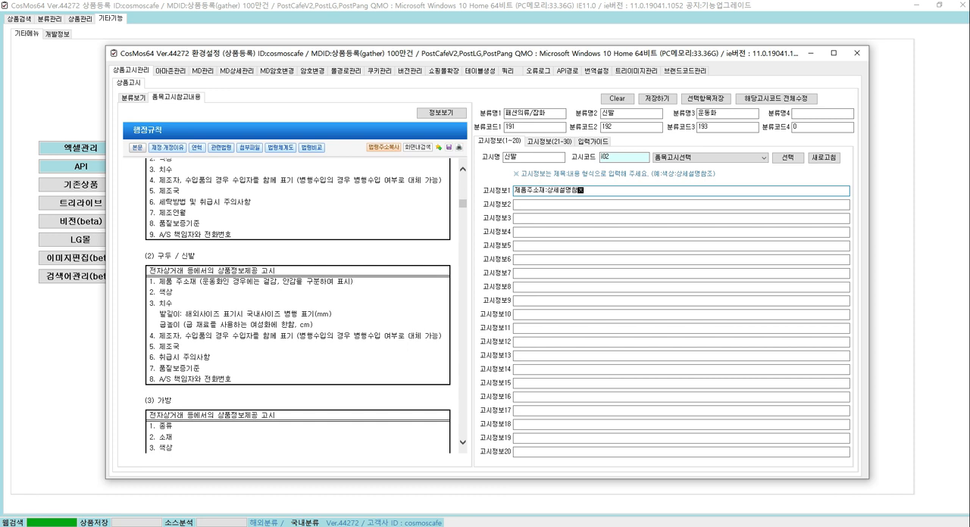
# Copy the 고시정보1 text into 고시정보2 through 고시정보8
pyautogui.moveTo(594, 190); pyautogui.dragTo(446, 186)
pyautogui.write('제품주소재:상세설명참조')
pyautogui.click(544, 218)
pyautogui.write('제품주소재:상세설명참조')
pyautogui.click(541, 231)
pyautogui.write('제품주소재:상세설명참조')
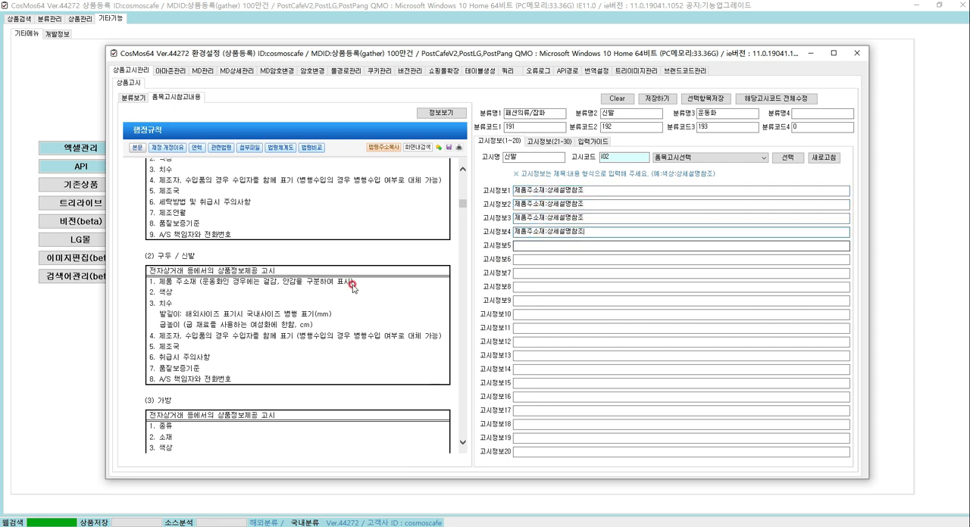
pyautogui.click(540, 246)
pyautogui.write('제품주소재:상세설명참조')
pyautogui.click(540, 259)
pyautogui.write('제품주소재:상세설명참조')
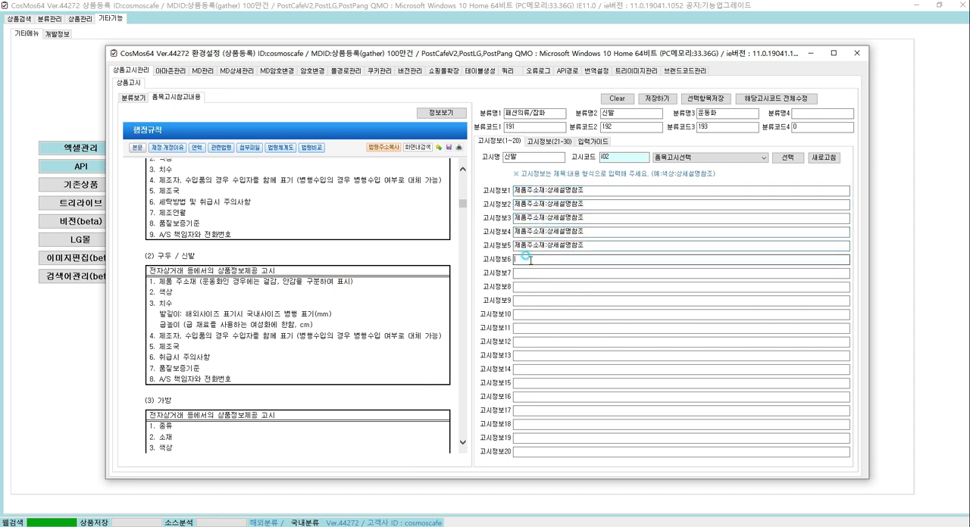
pyautogui.click(540, 273)
pyautogui.write('제품주소재:상세설명참조')
pyautogui.click(531, 292)
pyautogui.write('제품주소재:상세설명참조')
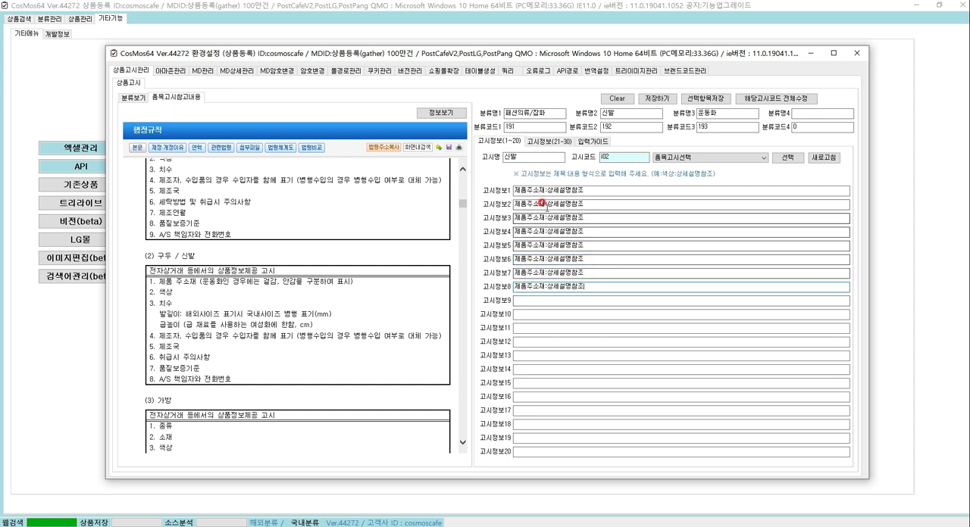
# Change the title part before the colon to 색상 in 고시정보2 and 치수 in 고시정보3
pyautogui.moveTo(545, 204); pyautogui.dragTo(498, 206)
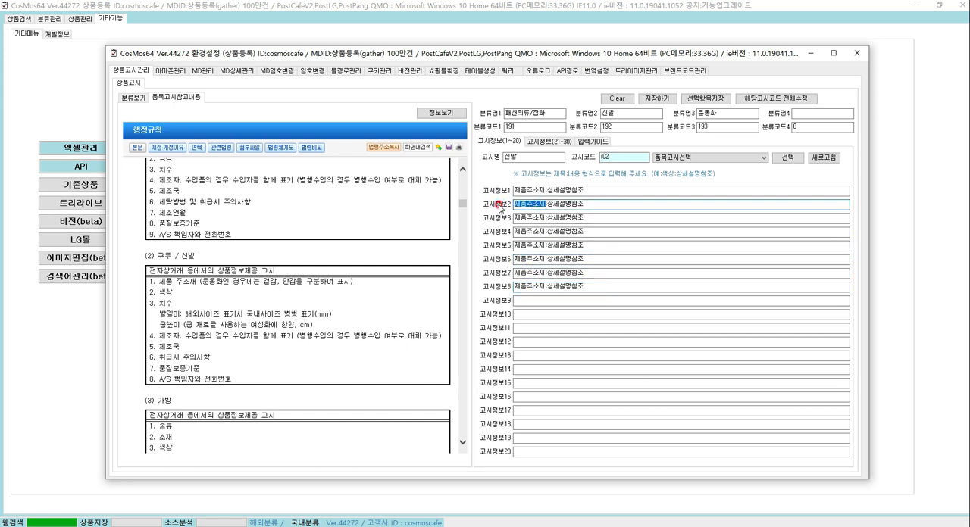
pyautogui.write('색상')
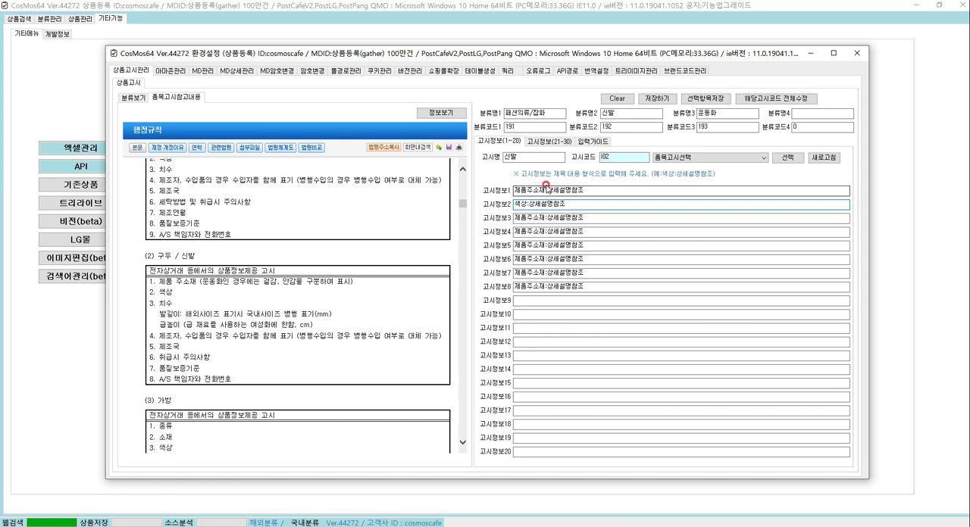
pyautogui.moveTo(546, 218); pyautogui.dragTo(490, 221)
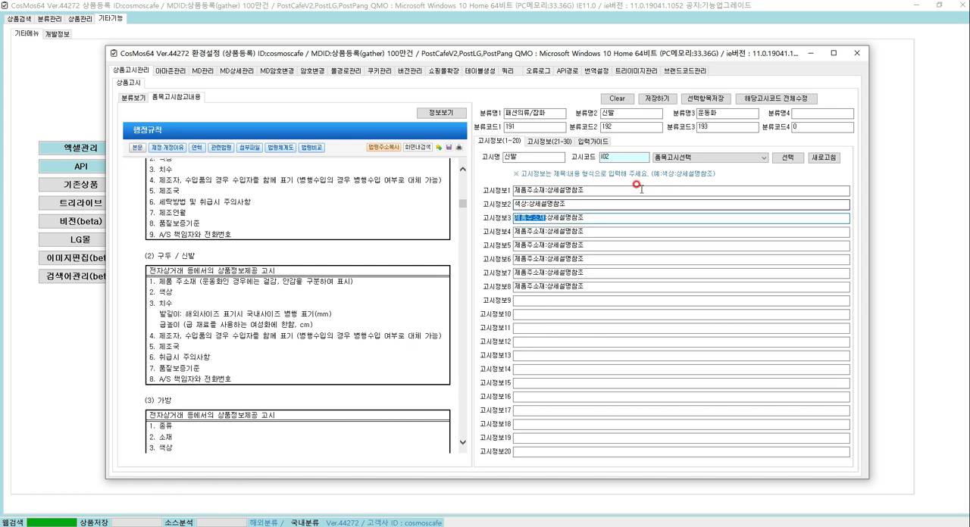
pyautogui.moveTo(611, 157); pyautogui.dragTo(596, 160)
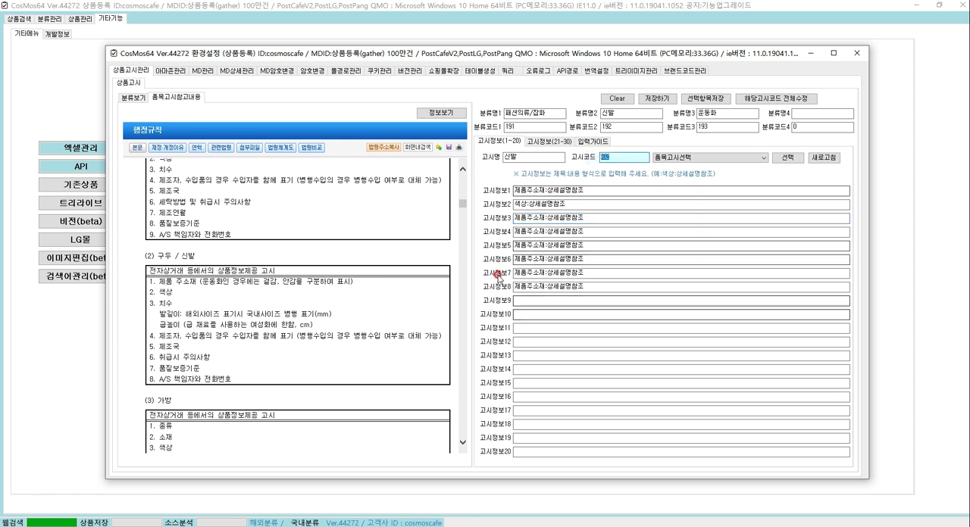
pyautogui.moveTo(544, 217); pyautogui.dragTo(478, 217)
pyautogui.write('치수')
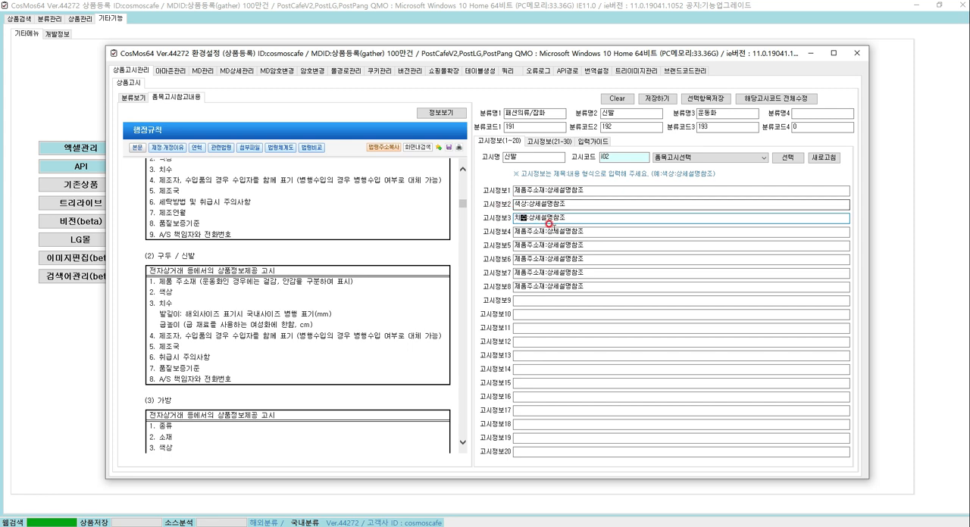
# Change the titles of 고시정보4, 고시정보5 and 고시정보6 to 제조사, 제조국 and 취급시주의사항
pyautogui.moveTo(545, 231); pyautogui.dragTo(485, 231)
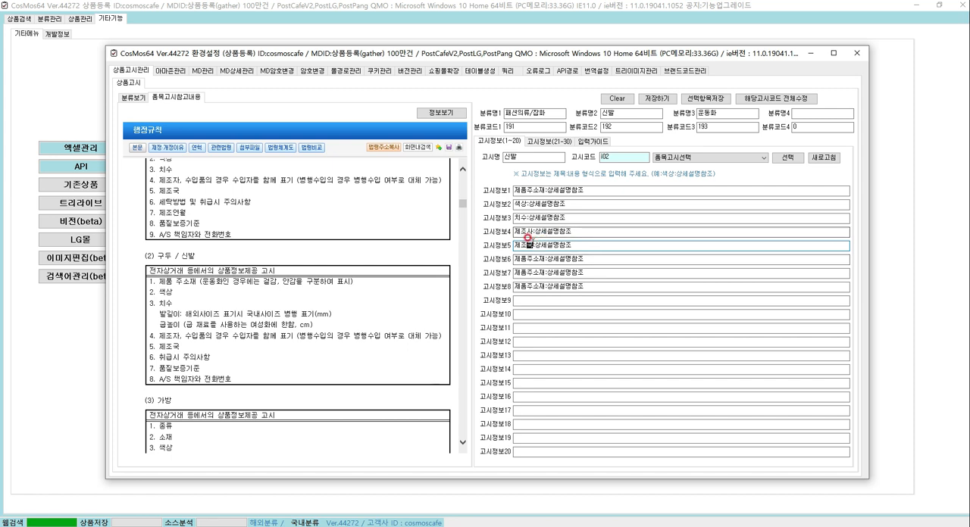
pyautogui.moveTo(545, 259); pyautogui.dragTo(491, 258)
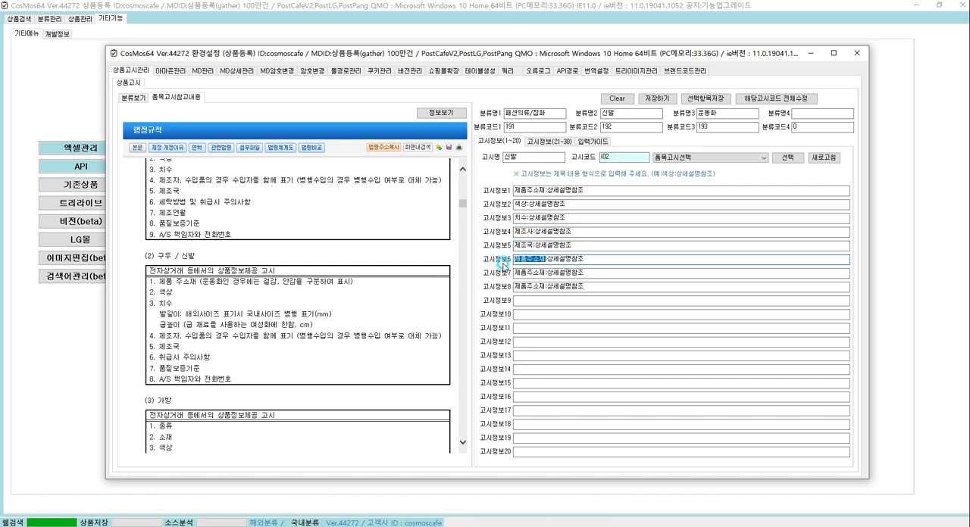
pyautogui.write('취급시')
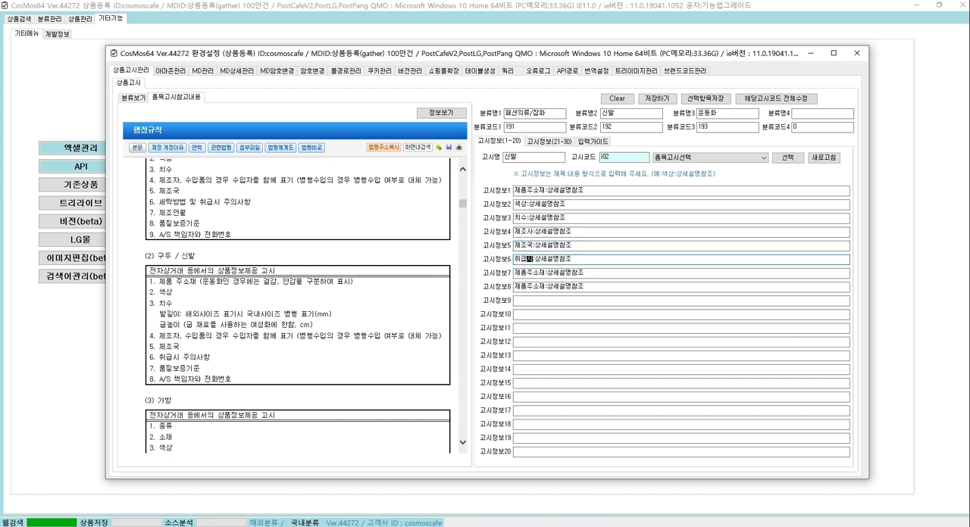
pyautogui.write('주의사항')
# Change the title of 고시정보7 to 품질보증기준 and that of 고시정보8 to AS책임자와 전화번호
pyautogui.doubleClick(529, 273)
pyautogui.write('품질보증기준')
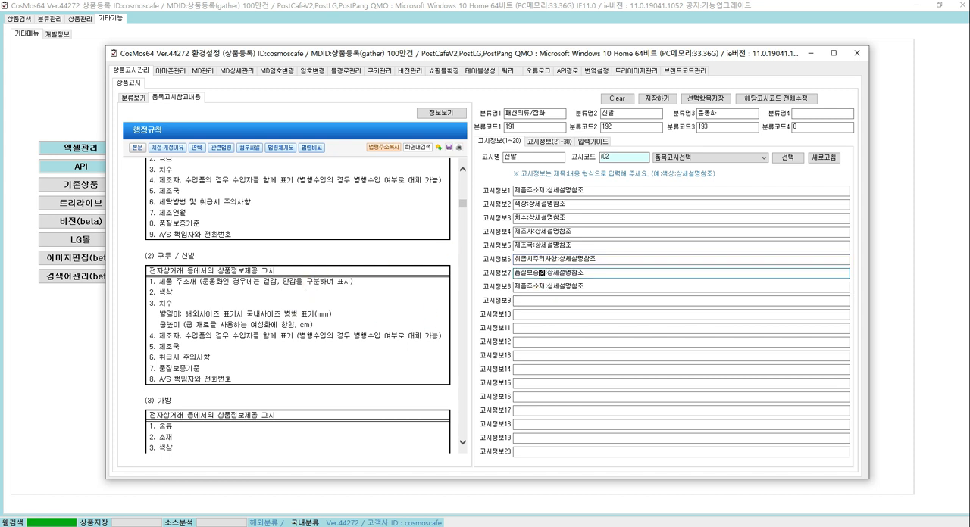
pyautogui.doubleClick(534, 287)
pyautogui.write('AS책임')
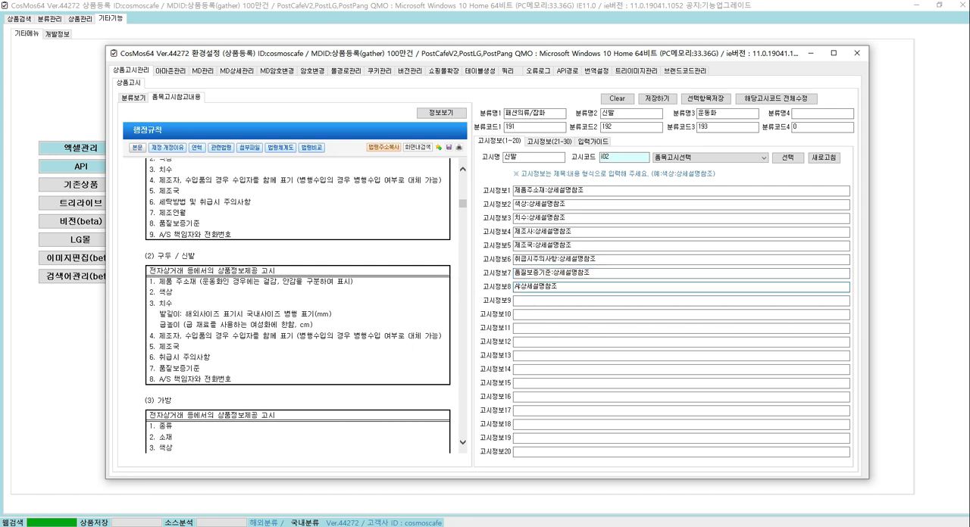
pyautogui.write('자와 전화번호')
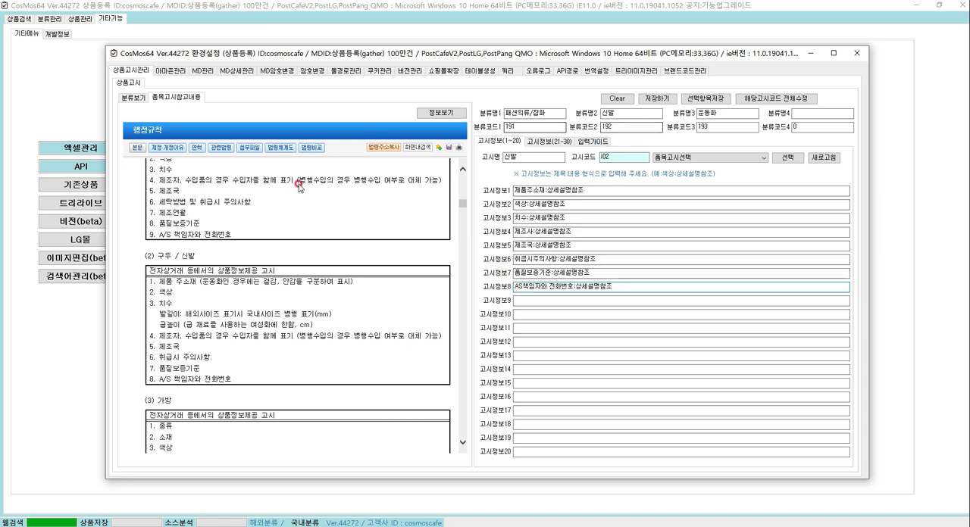
# Save the 신발 notice information to the checked category rows 28 and 29
pyautogui.click(134, 97)
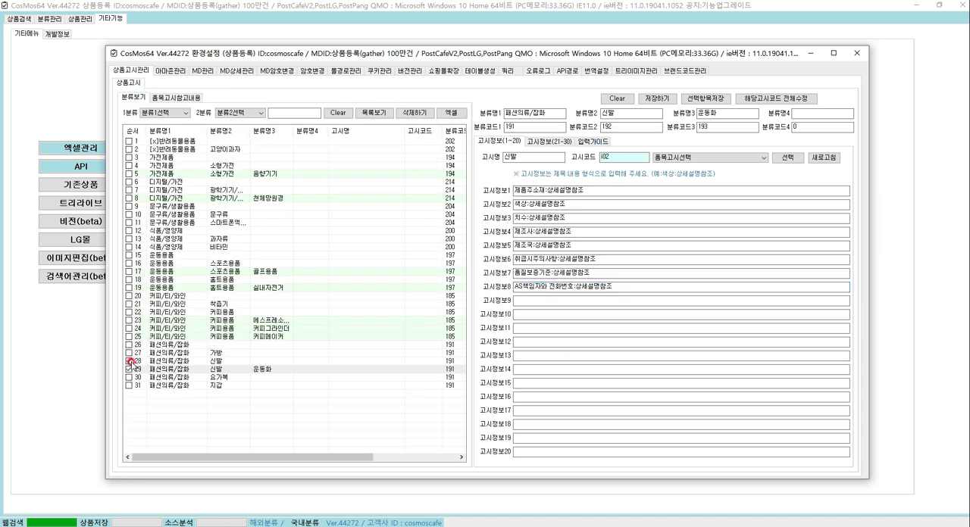
pyautogui.click(710, 99)
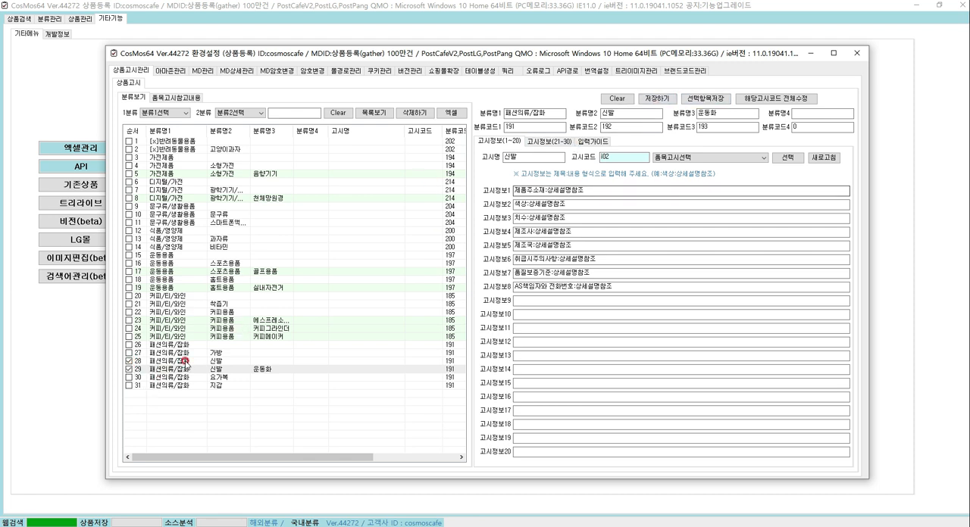
pyautogui.click(582, 187)
pyautogui.click(413, 132)
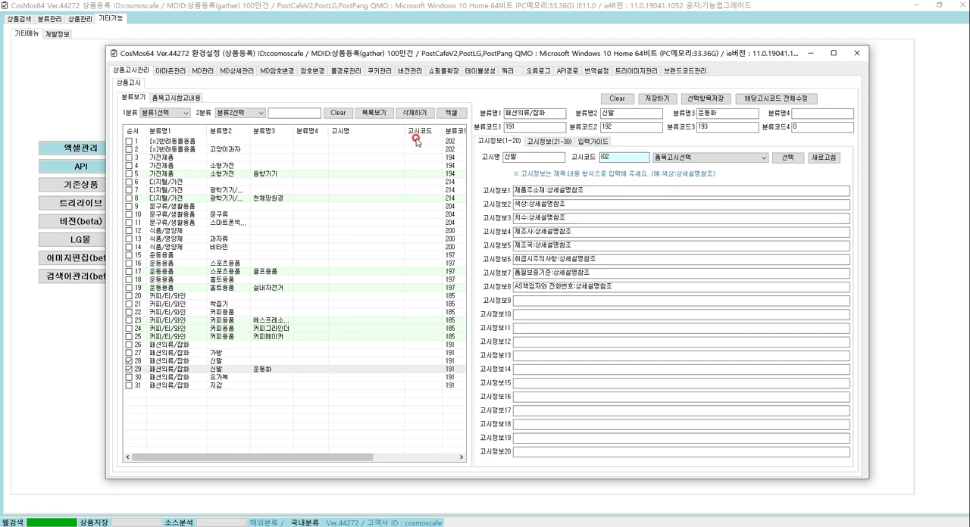
pyautogui.click(410, 370)
pyautogui.click(716, 99)
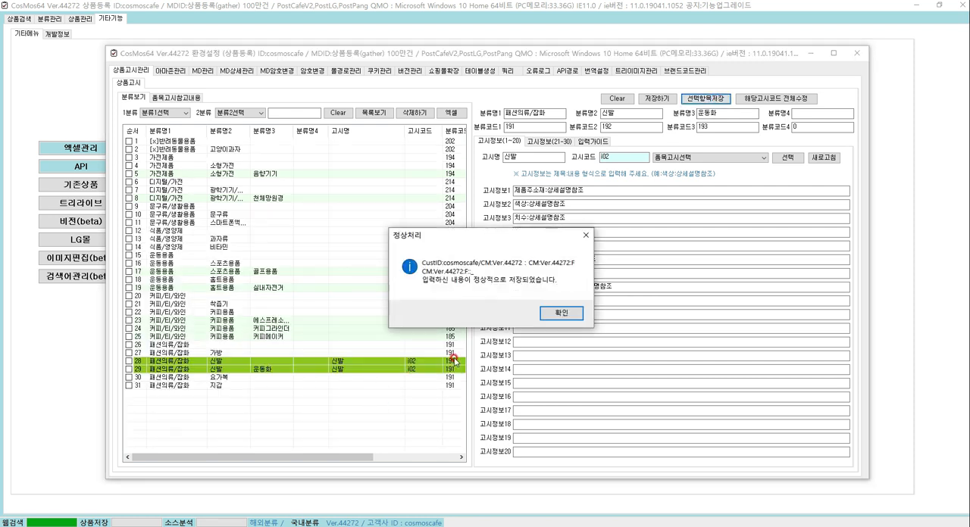
pyautogui.click(552, 314)
pyautogui.click(417, 368)
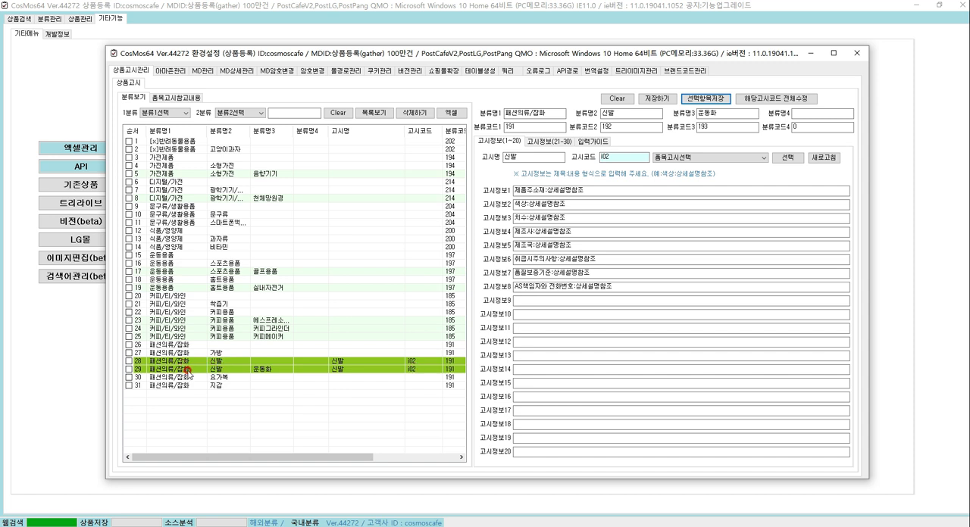
# Load category rows 28 and 29 in turn and change 고시정보1 of the 운동화 row to 제품주소재:상세설명참조1
pyautogui.click(312, 362)
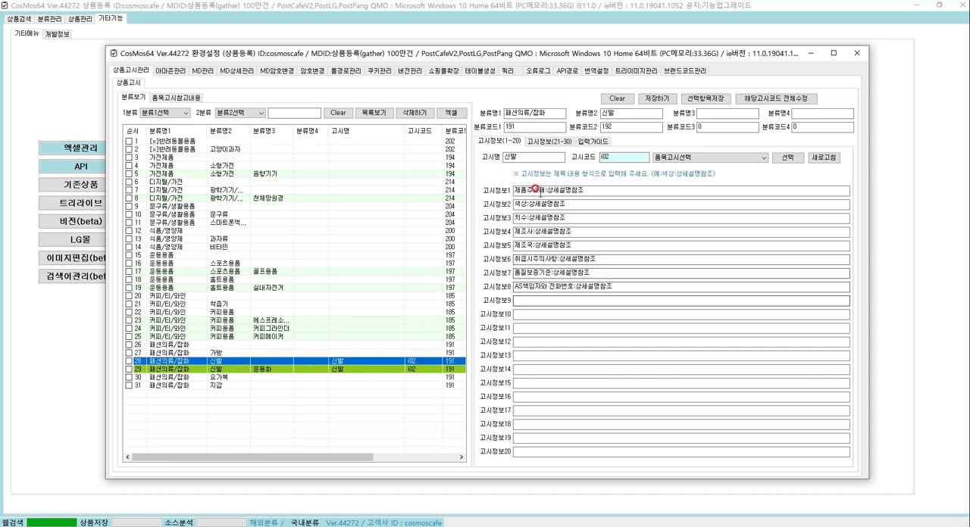
pyautogui.click(336, 370)
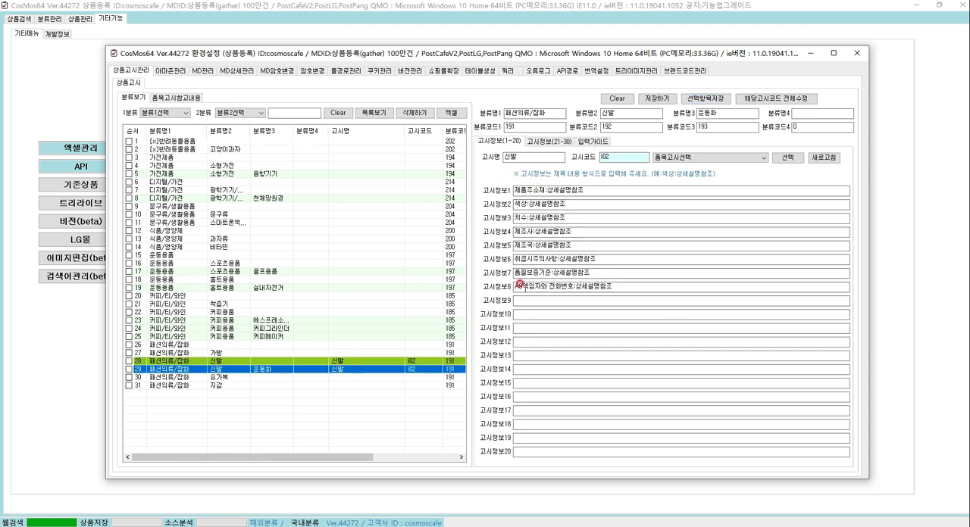
pyautogui.click(589, 190)
pyautogui.write('1')
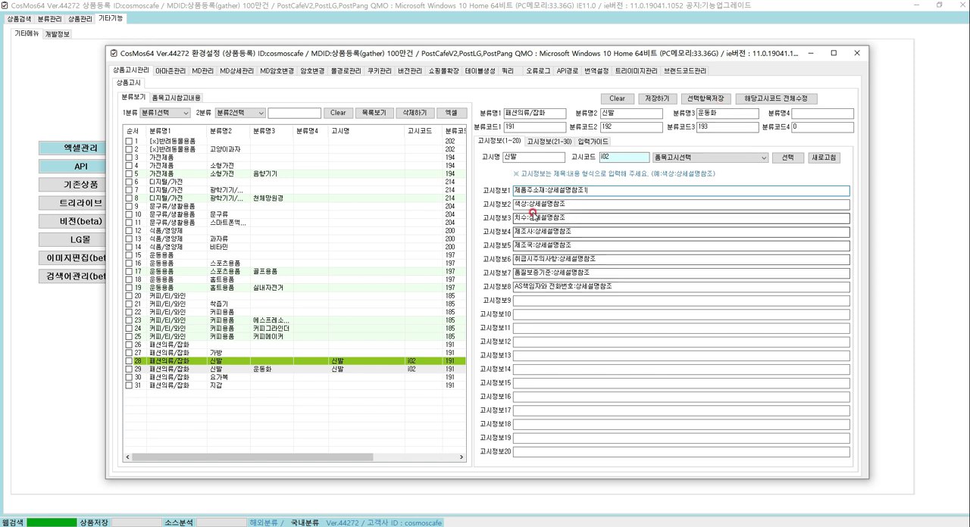
pyautogui.click(128, 369)
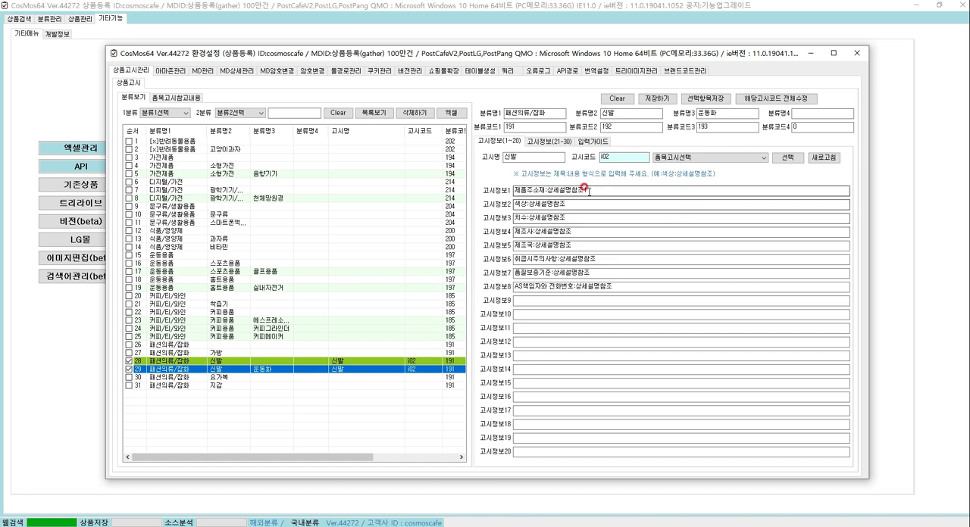
pyautogui.moveTo(559, 191); pyautogui.dragTo(589, 190)
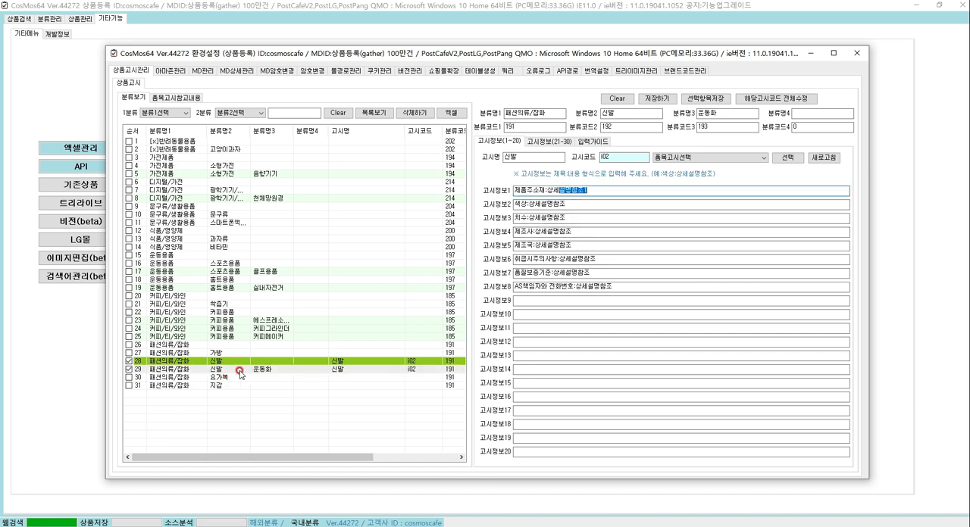
# Check category rows 28 and 29, but save the edited notice information only to the loaded 운동화 category
pyautogui.click(129, 371)
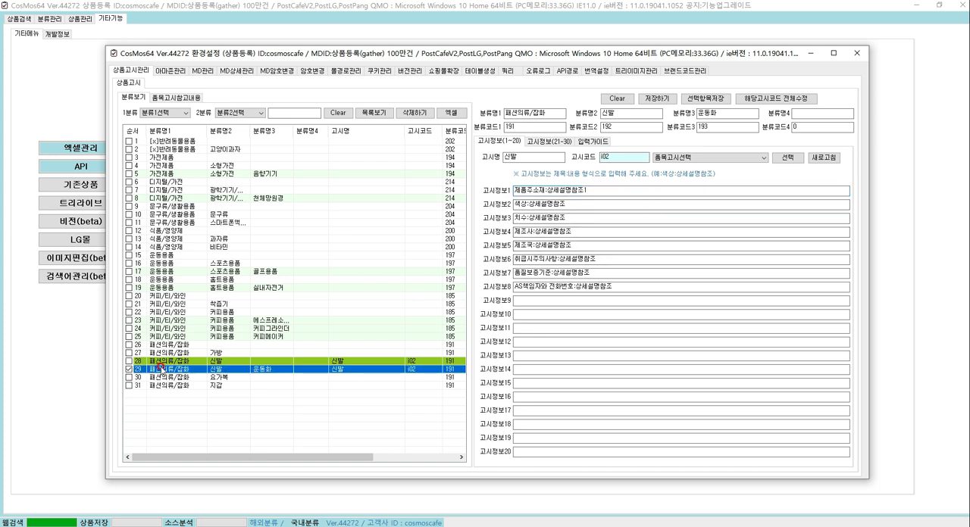
pyautogui.click(129, 362)
pyautogui.click(656, 98)
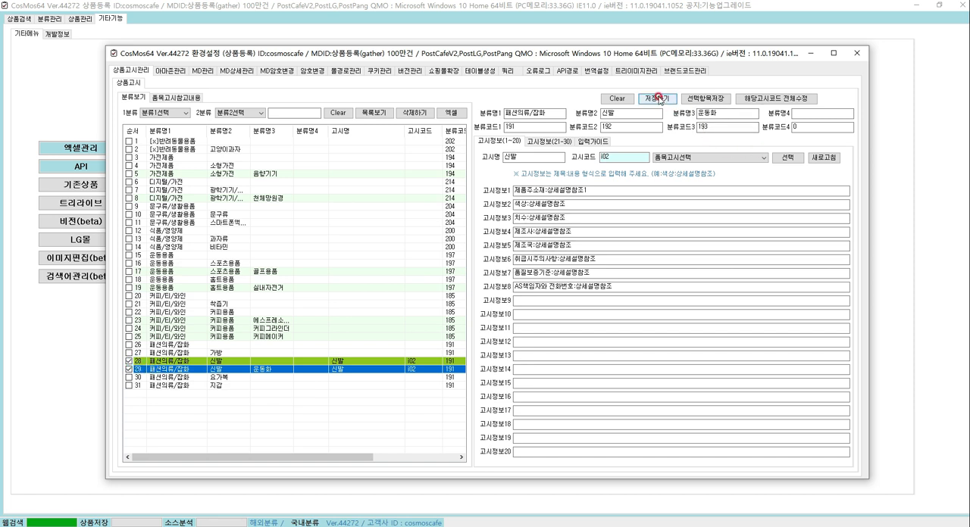
pyautogui.moveTo(809, 127); pyautogui.dragTo(652, 105)
pyautogui.moveTo(710, 125); pyautogui.dragTo(679, 124)
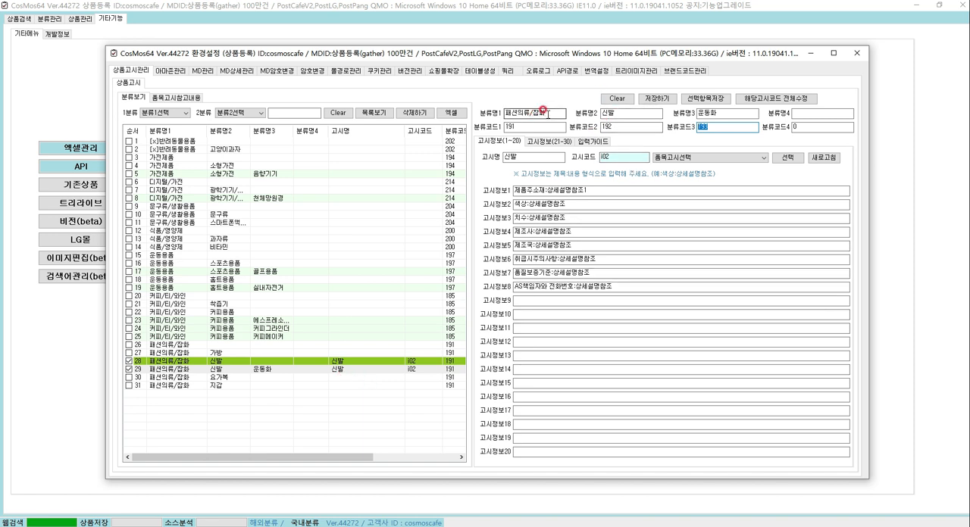
pyautogui.moveTo(625, 111); pyautogui.dragTo(570, 109)
pyautogui.click(711, 116)
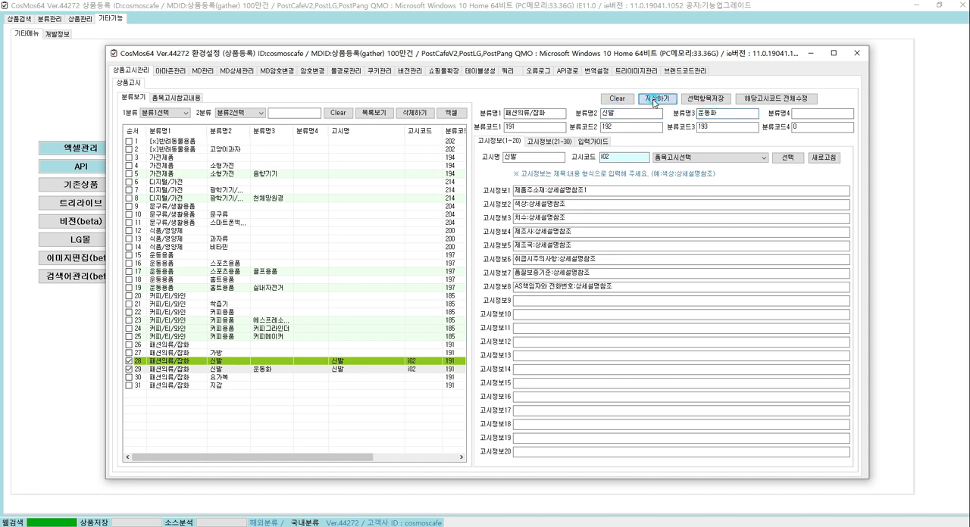
pyautogui.click(582, 188)
pyautogui.click(651, 100)
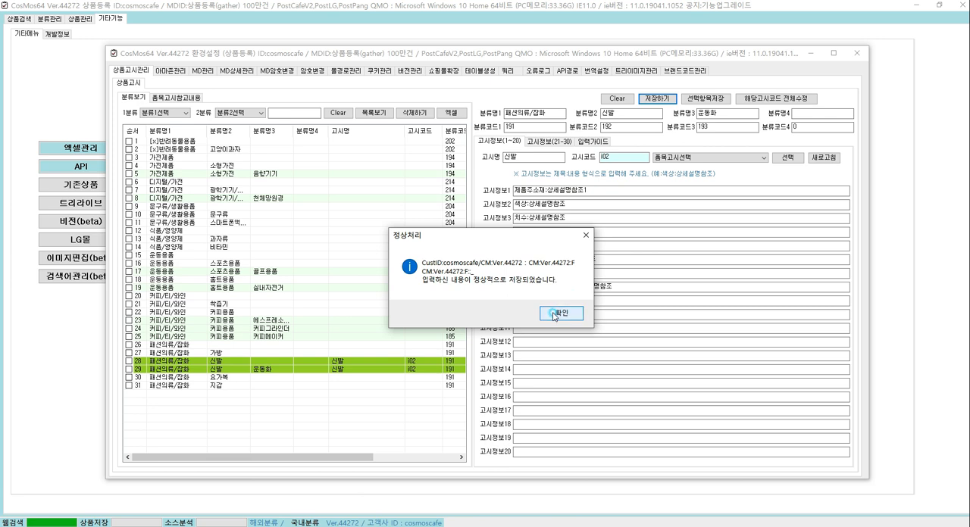
pyautogui.click(559, 313)
# Compare rows 28 and 29, and replace the content after the colon in 고시정보8 of 운동화 with a placeholder phone number
pyautogui.click(235, 369)
pyautogui.click(232, 363)
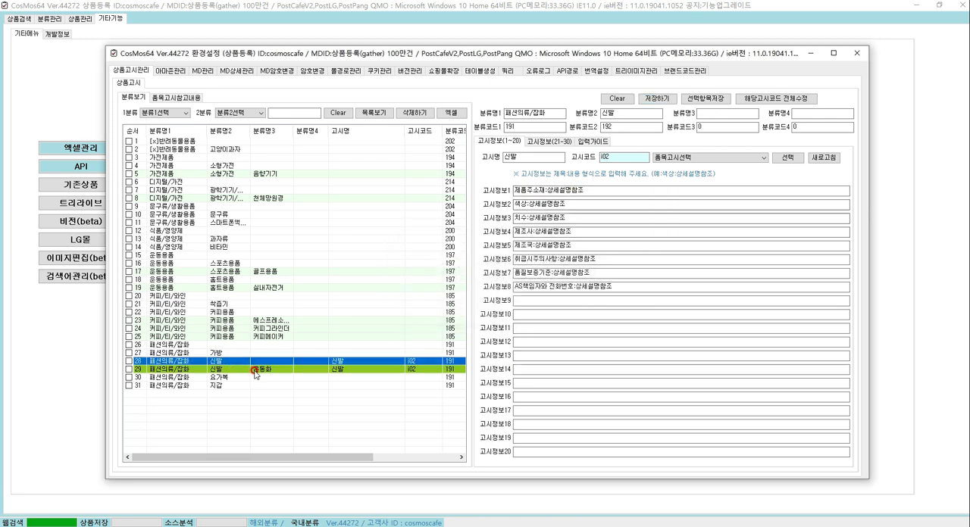
pyautogui.click(256, 369)
pyautogui.click(587, 202)
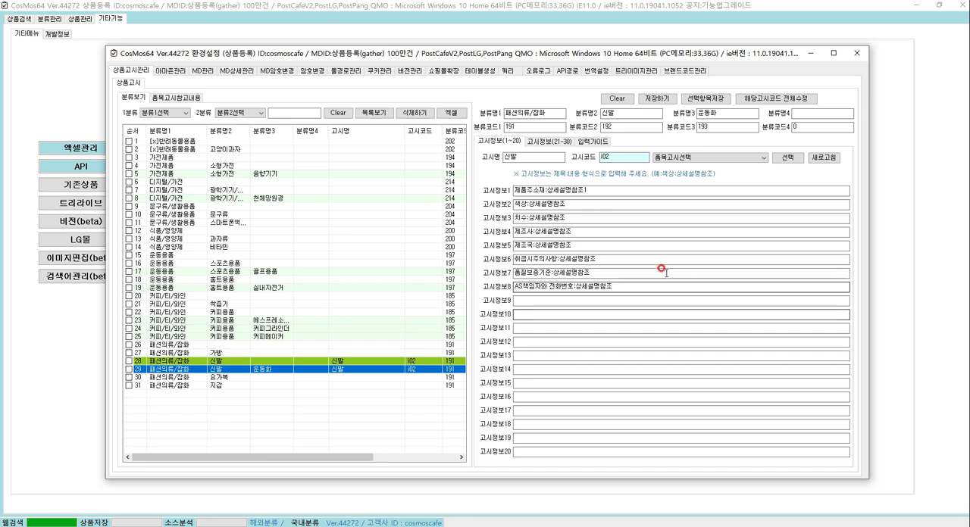
pyautogui.click(576, 283)
pyautogui.moveTo(576, 284); pyautogui.dragTo(639, 282)
pyautogui.write('00-0000-0000')
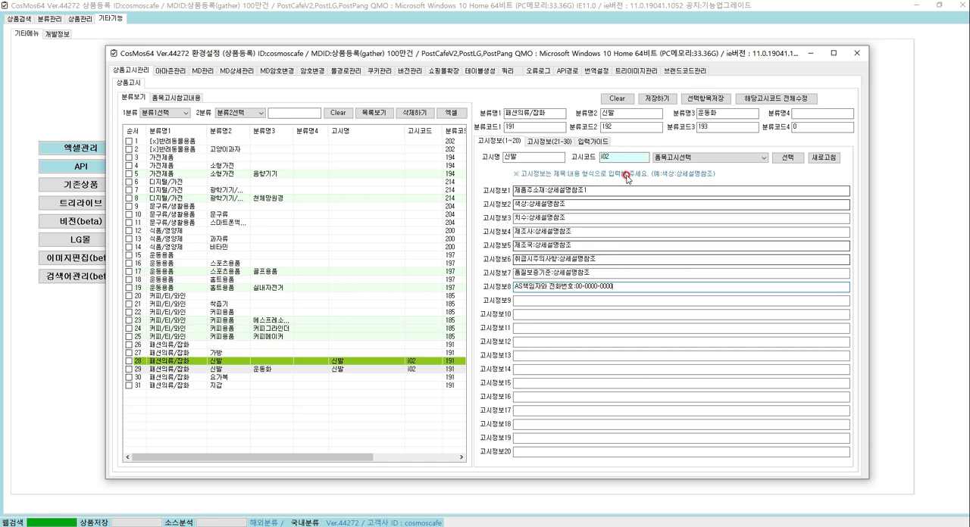
# Apply the edited notice contents to all categories with notice name 신발 and code i02, accepting every confirmation
pyautogui.moveTo(611, 157); pyautogui.dragTo(591, 154)
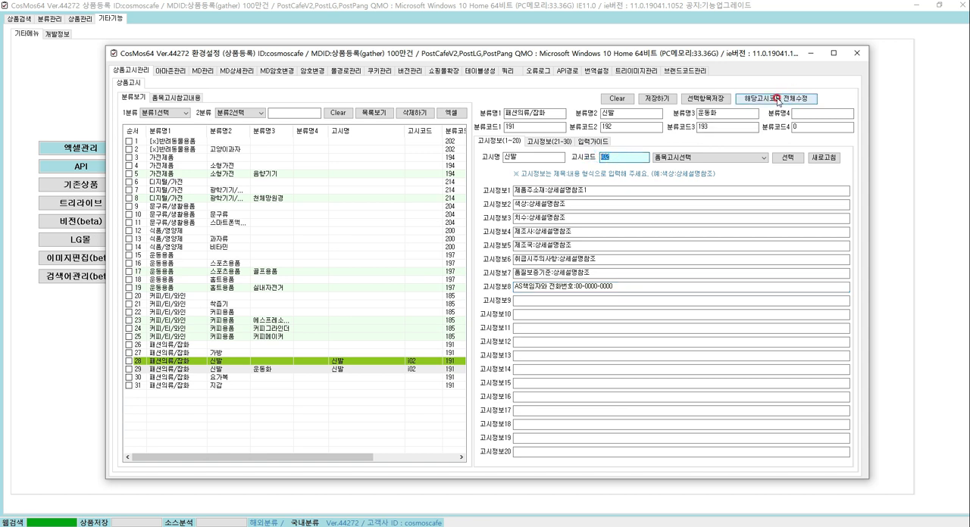
pyautogui.moveTo(620, 287); pyautogui.dragTo(444, 279)
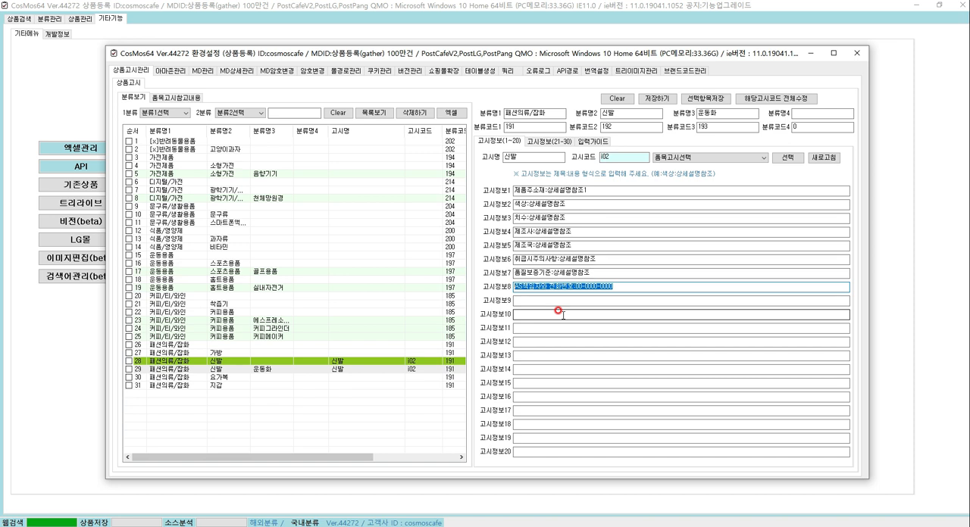
pyautogui.click(768, 99)
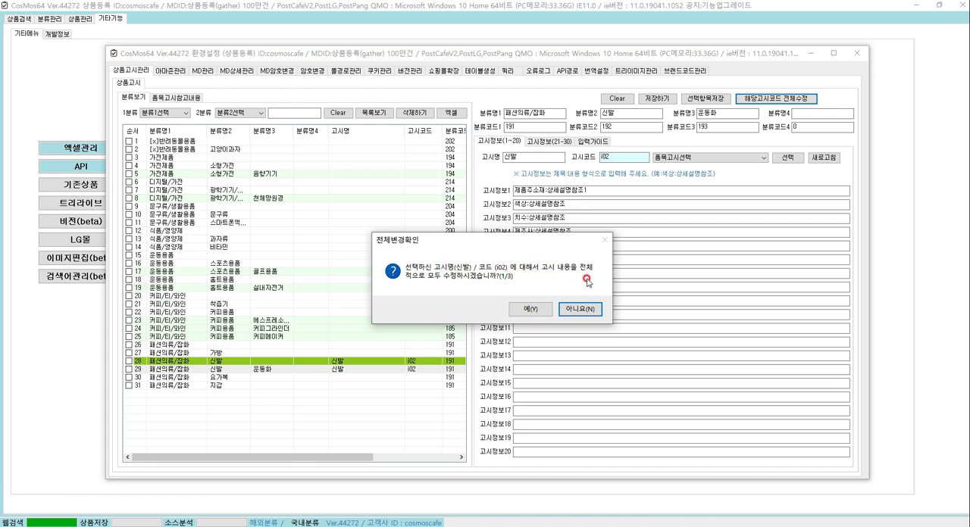
pyautogui.click(537, 309)
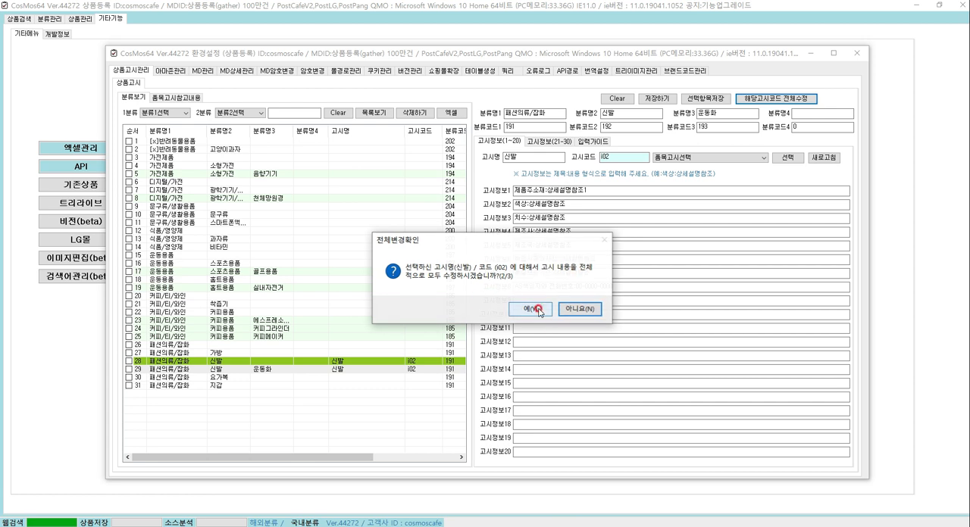
pyautogui.click(538, 309)
pyautogui.click(507, 279)
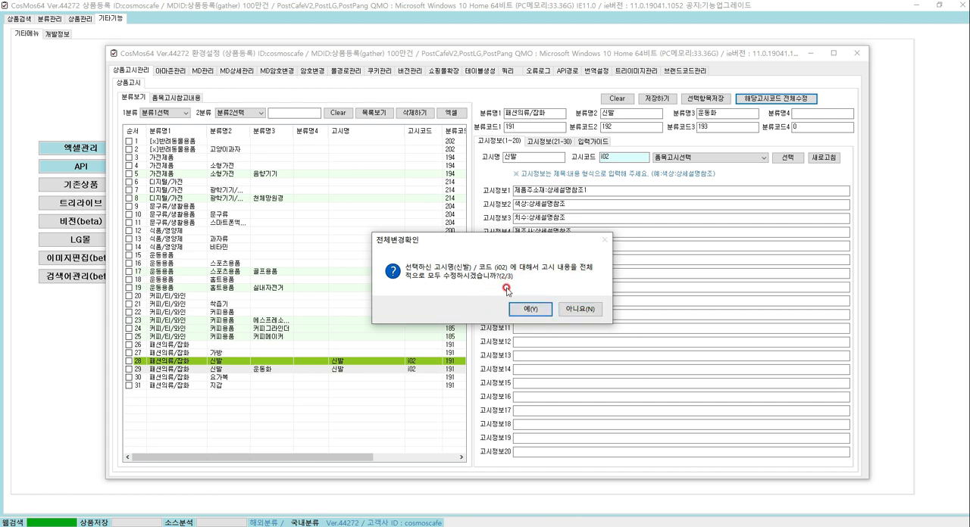
pyautogui.click(531, 309)
pyautogui.click(530, 309)
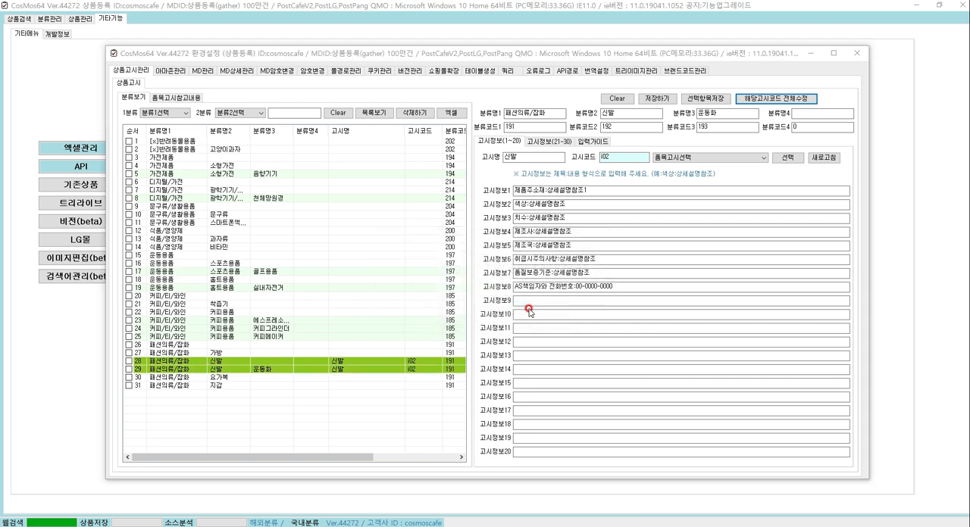
pyautogui.click(615, 314)
# Check the 고시정보 contents of category rows 28 and 29 against each other
pyautogui.click(613, 282)
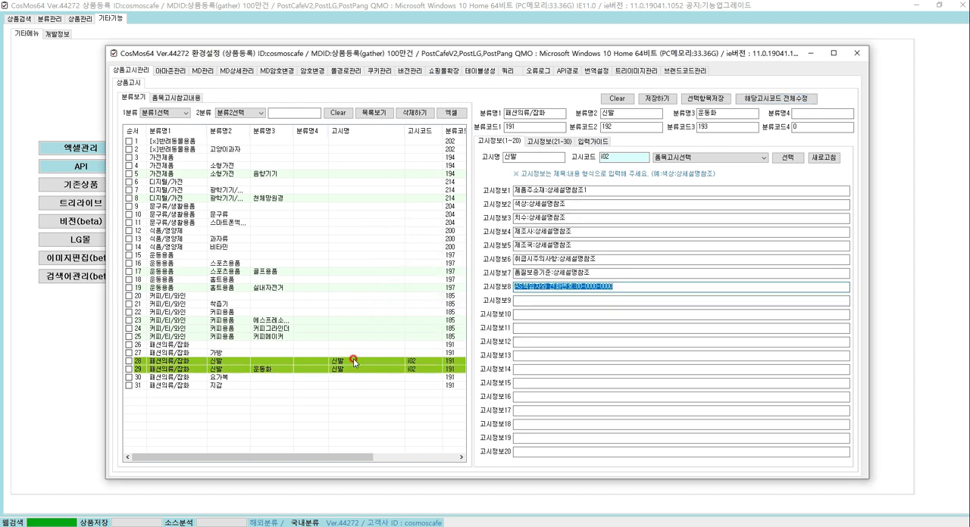
pyautogui.click(353, 361)
pyautogui.click(348, 369)
pyautogui.click(365, 362)
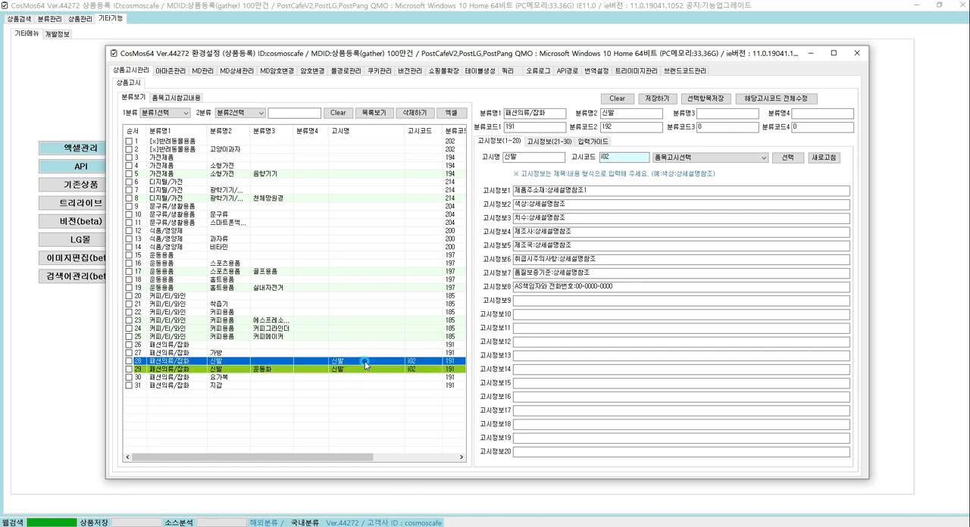
pyautogui.click(447, 335)
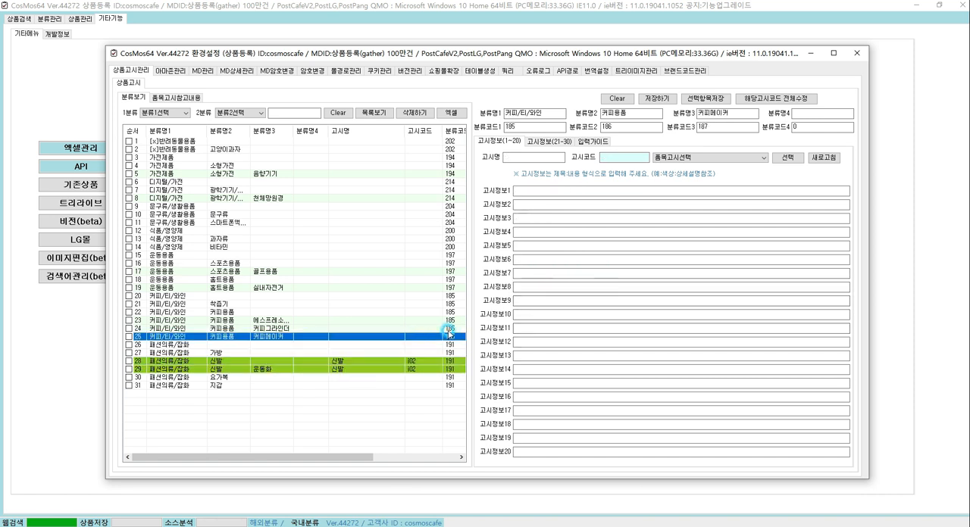
# Clear the 고시정보 contents in the form for the 신발 category and refresh the list of registered item notices
pyautogui.click(347, 371)
pyautogui.click(616, 99)
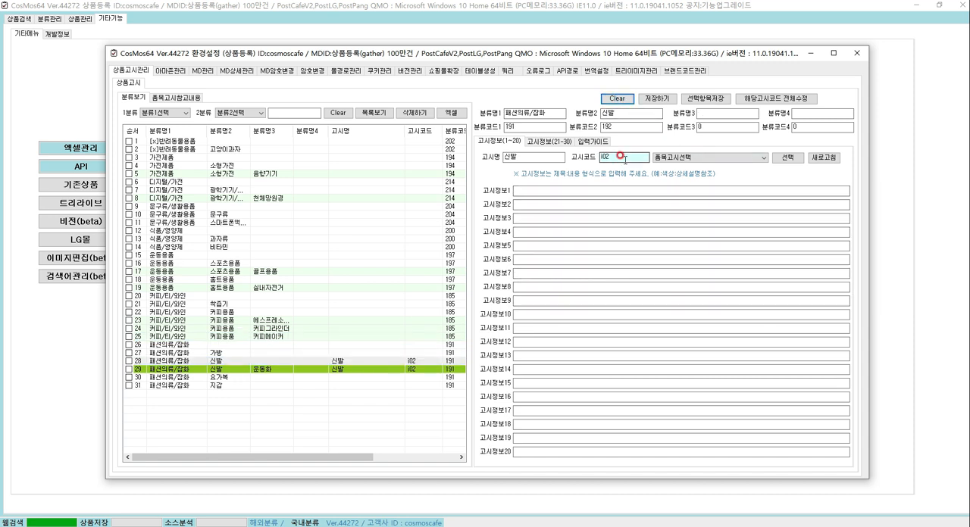
pyautogui.click(689, 158)
pyautogui.click(818, 159)
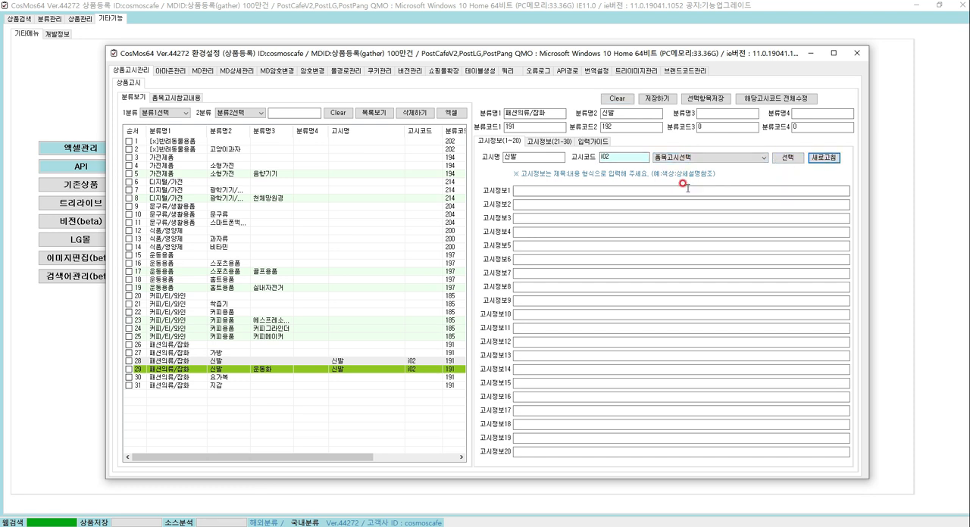
# Fill the 고시정보 fields from the registered item notice 신발[i02]
pyautogui.click(685, 158)
pyautogui.click(684, 158)
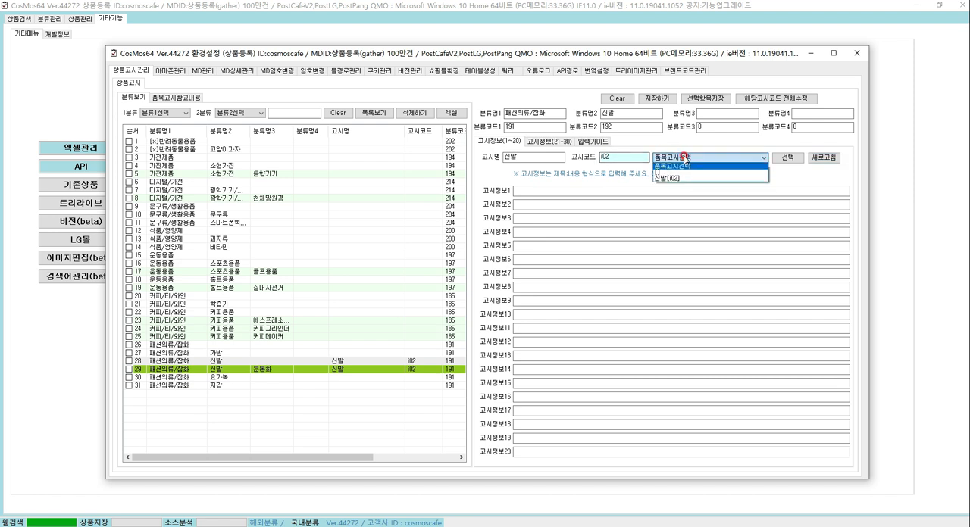
pyautogui.click(667, 179)
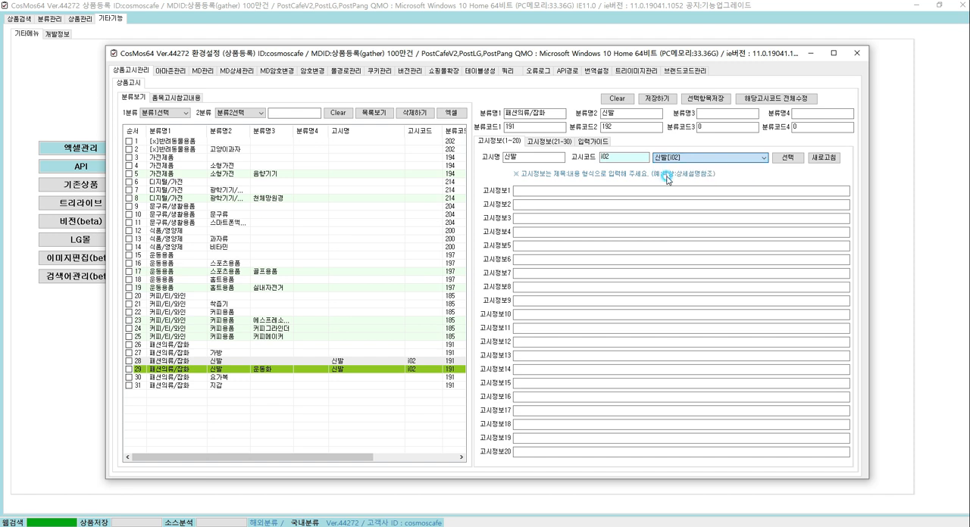
pyautogui.click(792, 159)
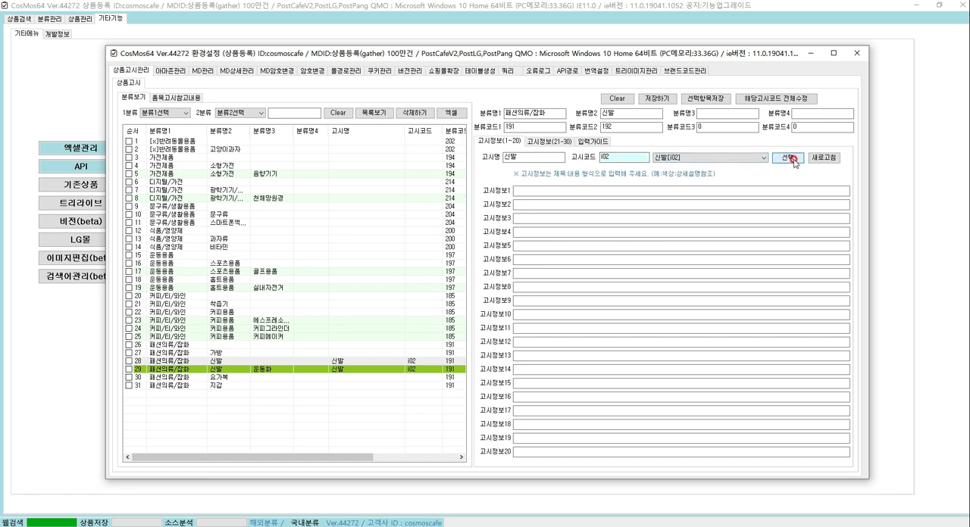
pyautogui.click(620, 297)
pyautogui.click(631, 185)
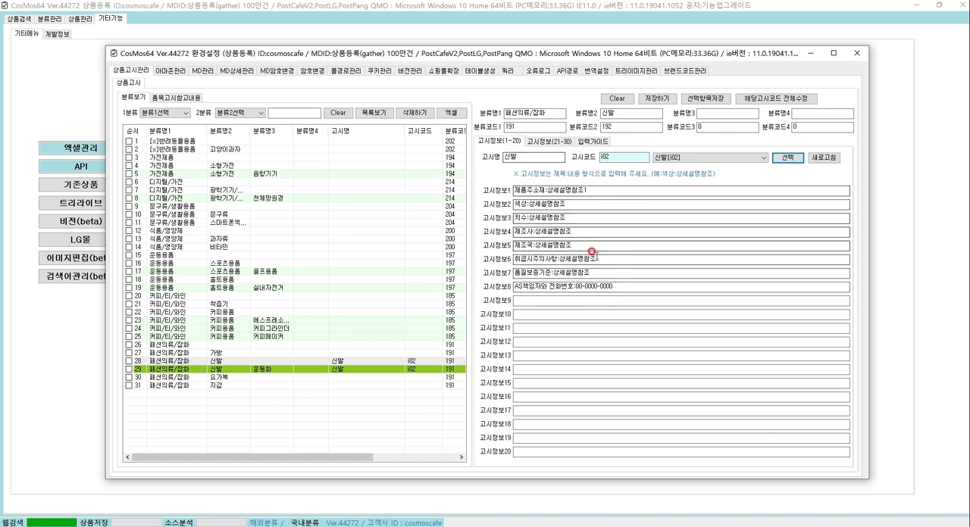
pyautogui.click(785, 159)
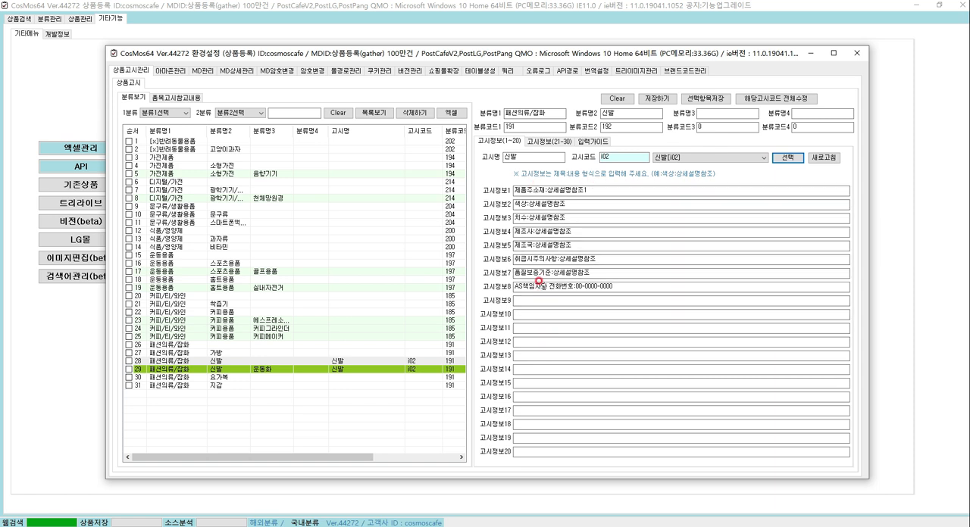
# Review the additional 고시정보 fields from 21 onward and the input guide's substitution code for the brand
pyautogui.click(547, 143)
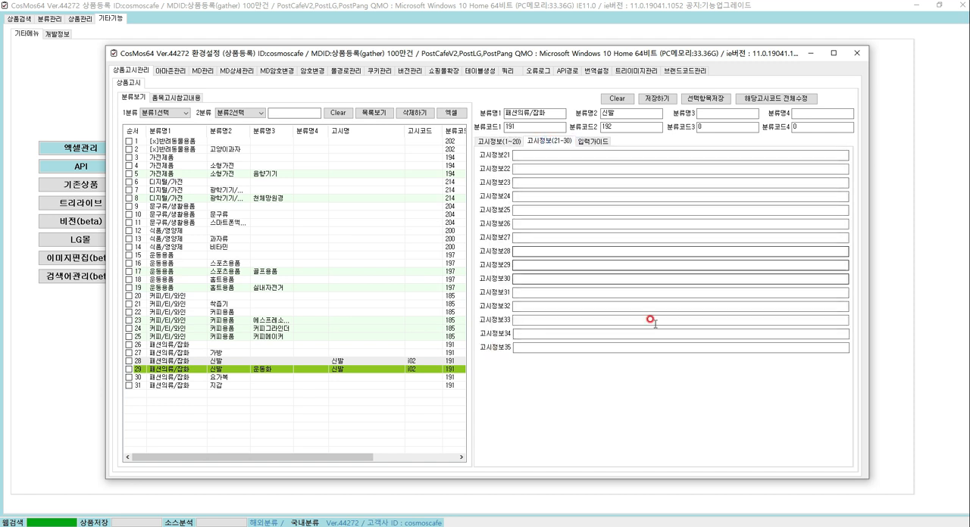
pyautogui.click(591, 142)
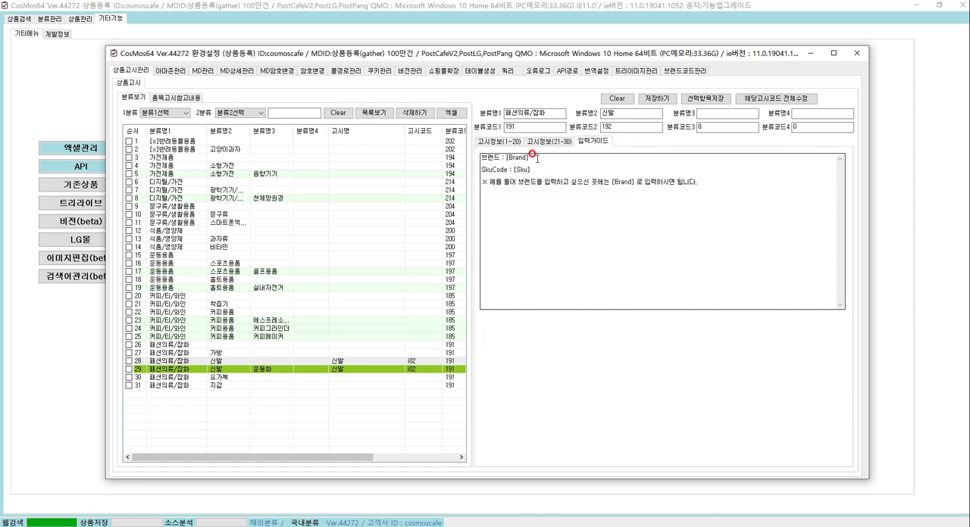
pyautogui.click(493, 143)
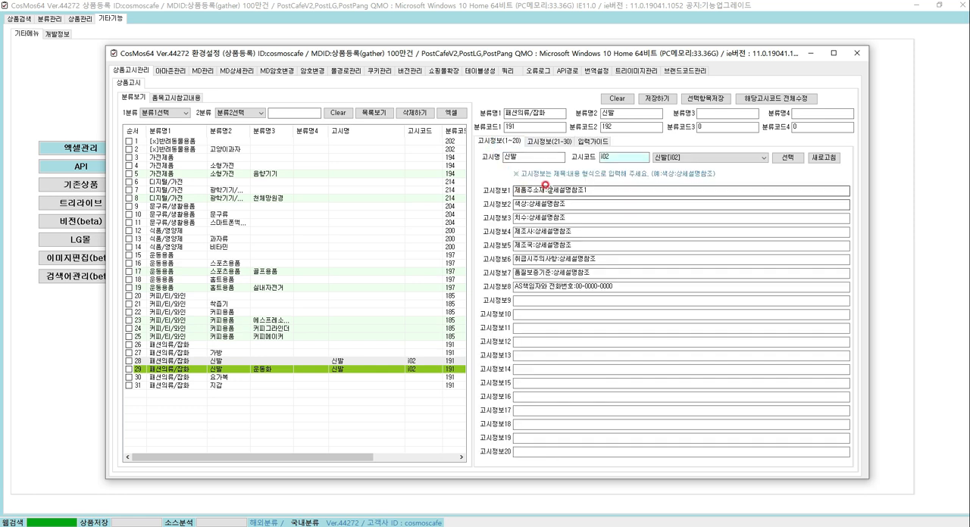
pyautogui.click(590, 141)
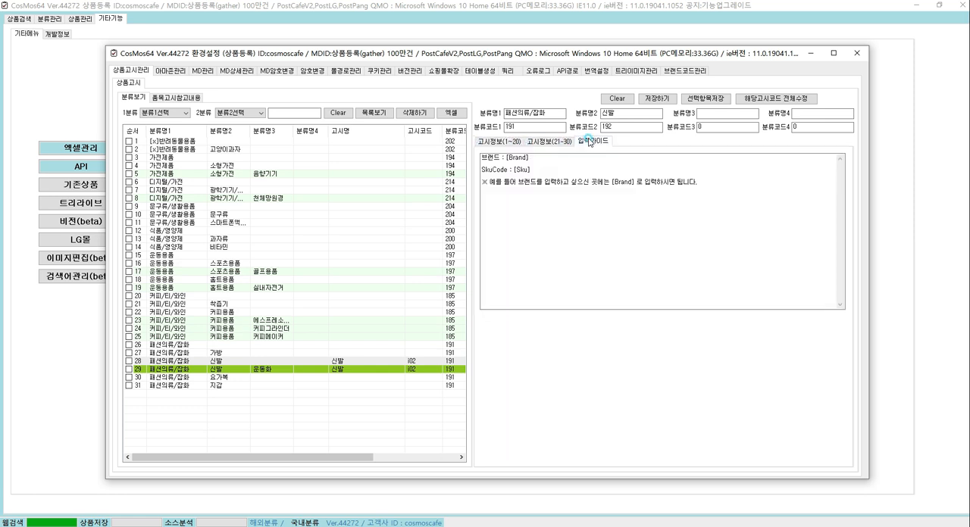
pyautogui.doubleClick(518, 158)
pyautogui.moveTo(507, 158); pyautogui.dragTo(531, 158)
pyautogui.hotkey('ctrl', 'c')
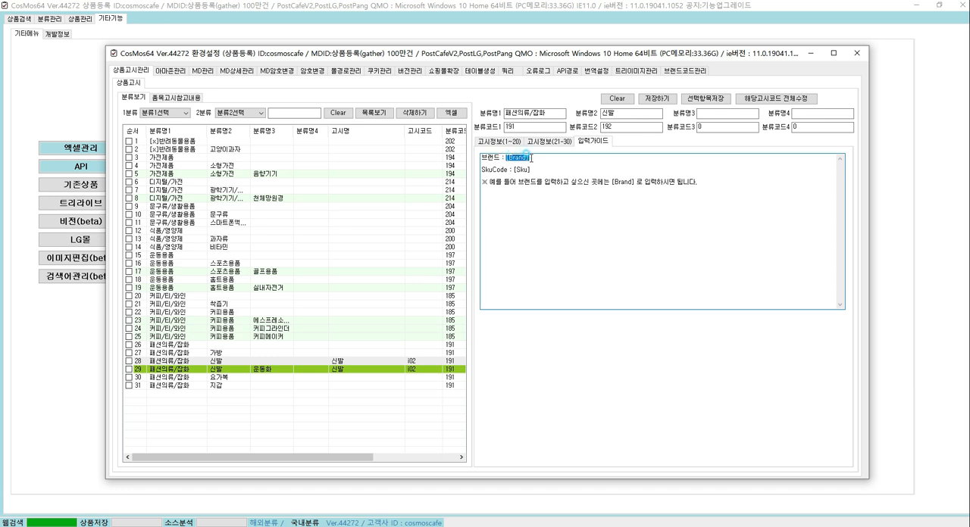
pyautogui.click(493, 141)
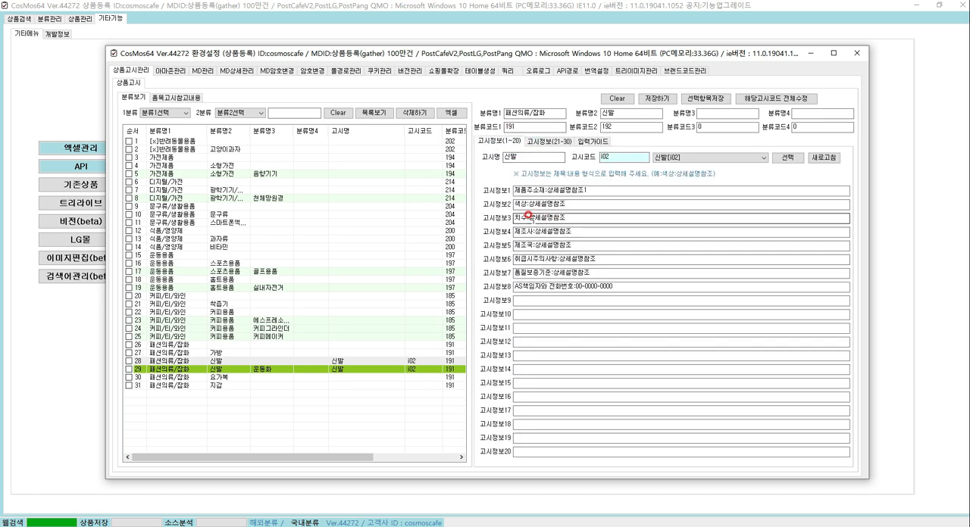
# Replace the 제조사 content in 고시정보4 with the brand substitution code [Brand]
pyautogui.moveTo(535, 231); pyautogui.dragTo(588, 237)
pyautogui.hotkey('ctrl', 'v')
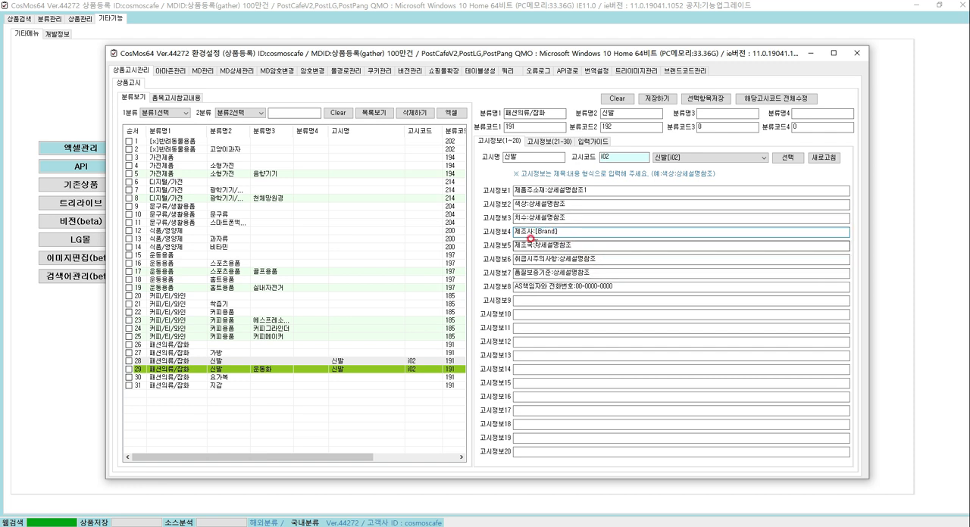
pyautogui.moveTo(536, 232); pyautogui.dragTo(555, 232)
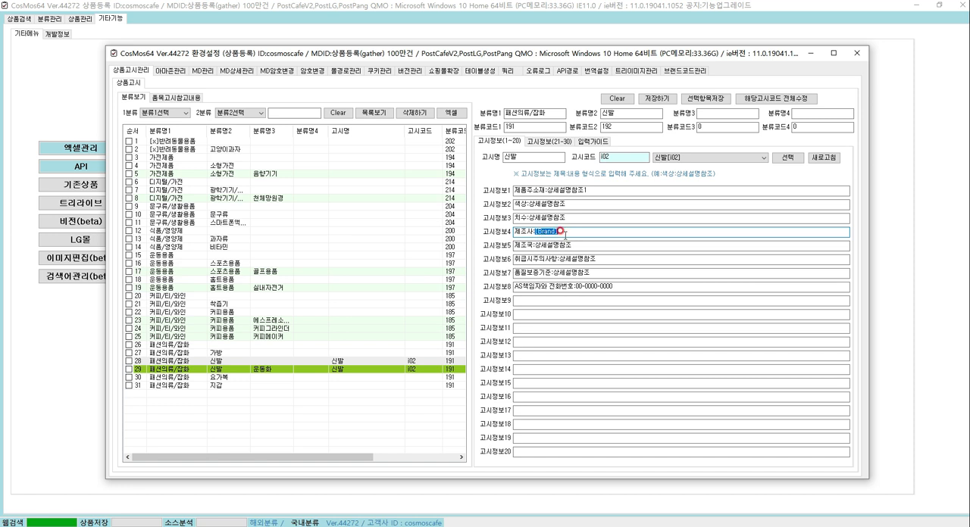
# Review the brand and SkuCode substitution codes in the input guide
pyautogui.click(595, 143)
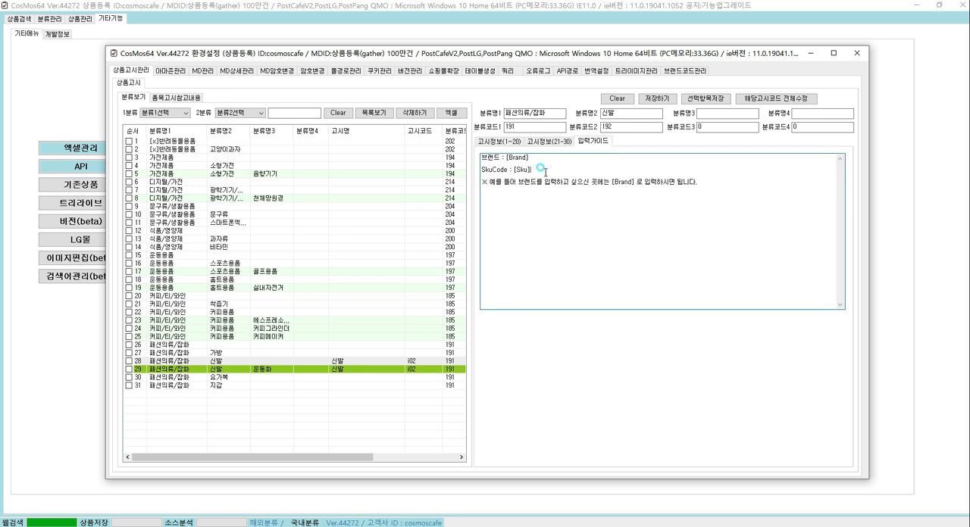
pyautogui.moveTo(543, 171); pyautogui.dragTo(464, 159)
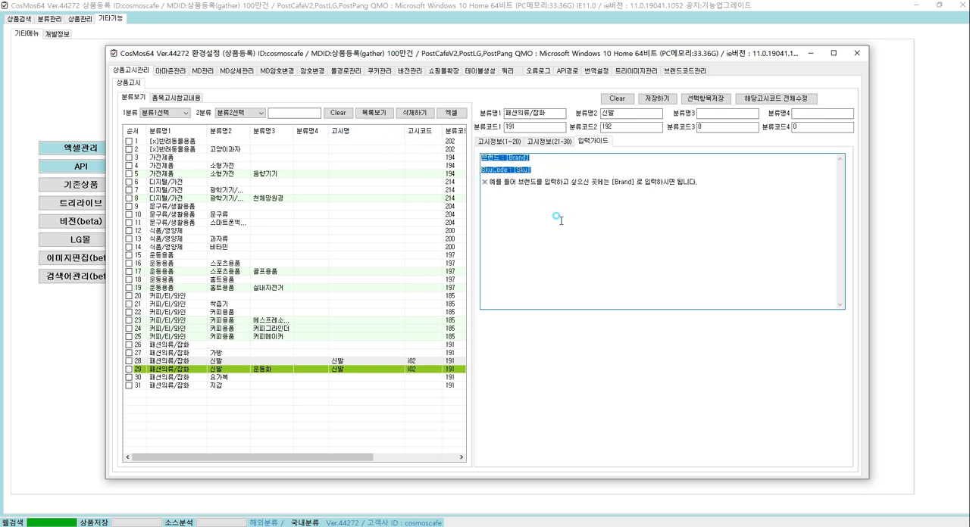
pyautogui.click(559, 219)
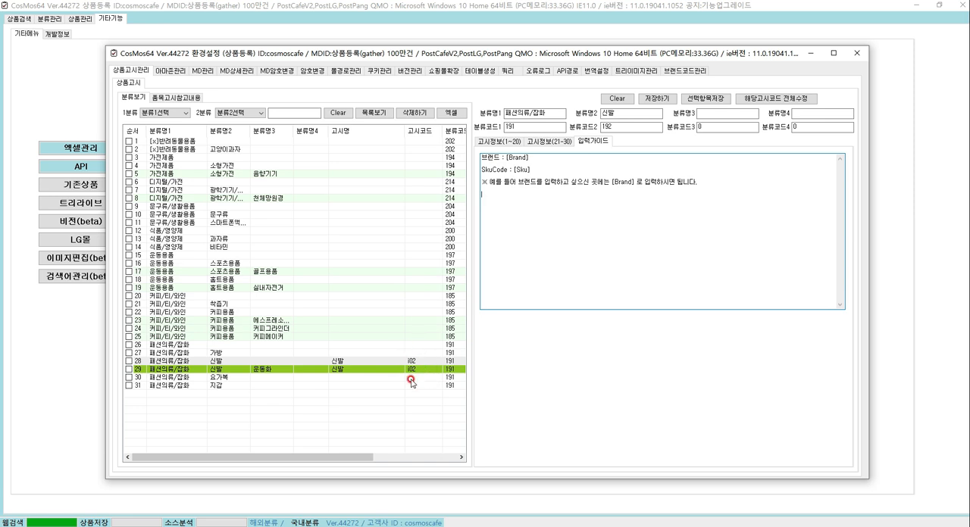
# Look at the 품목고시참고내용 reference page, then return to the category list and the 고시정보 1–20 fields
pyautogui.click(176, 97)
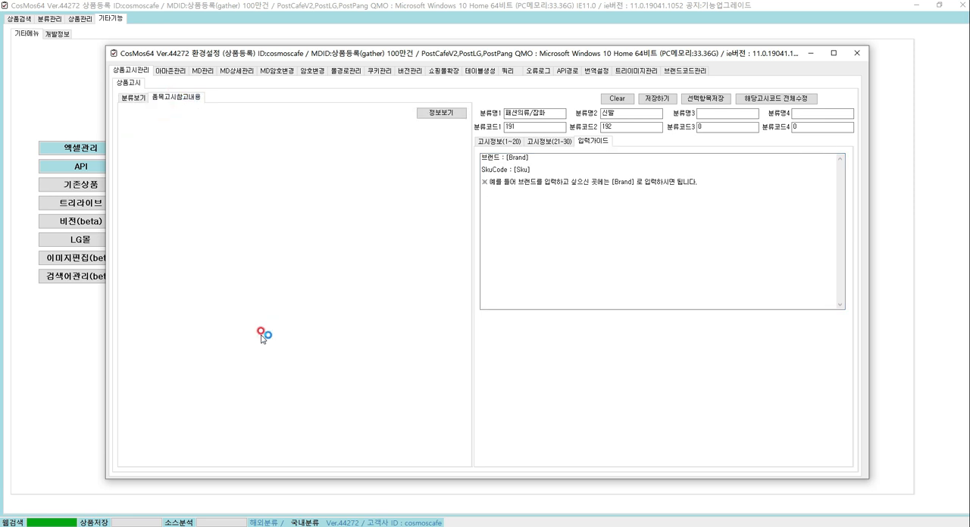
pyautogui.scroll(-10, 250, 364)
pyautogui.scroll(-3, 250, 379)
pyautogui.click(131, 99)
pyautogui.click(551, 236)
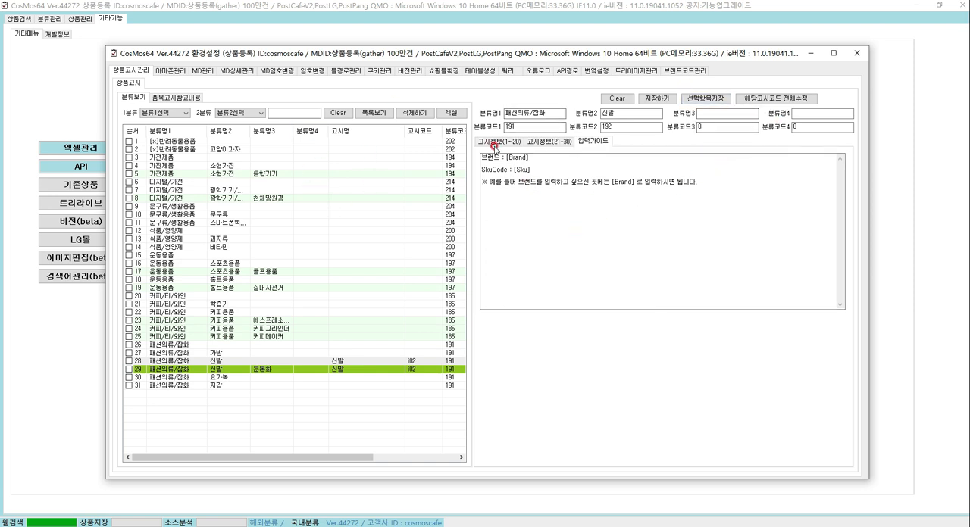
pyautogui.click(493, 143)
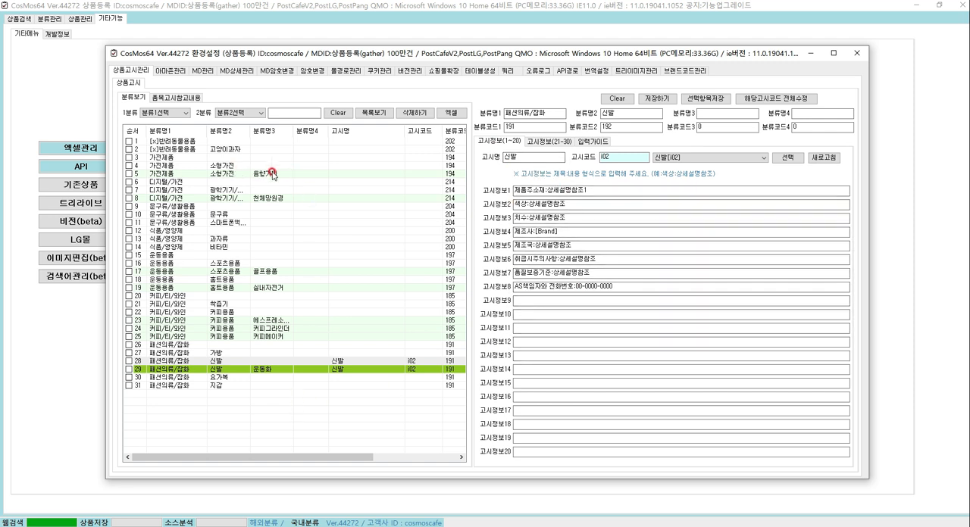
pyautogui.click(514, 286)
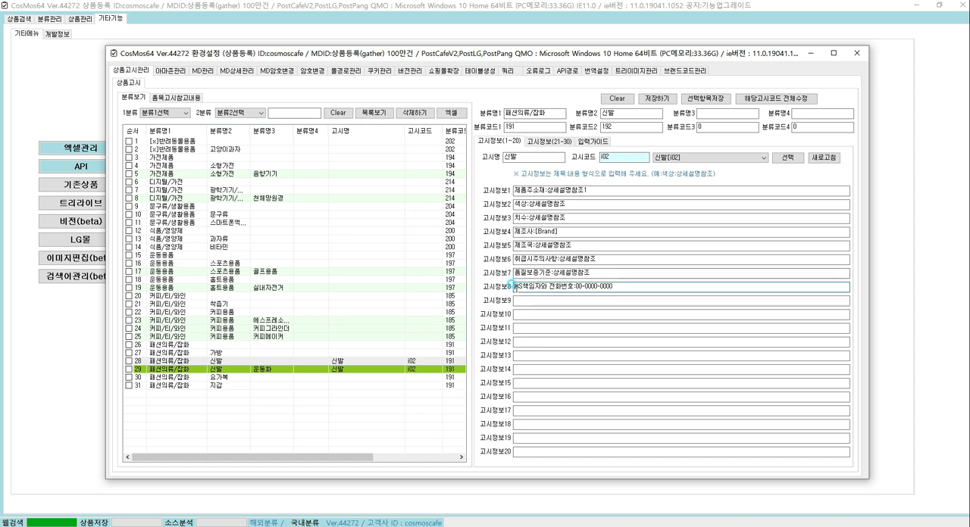